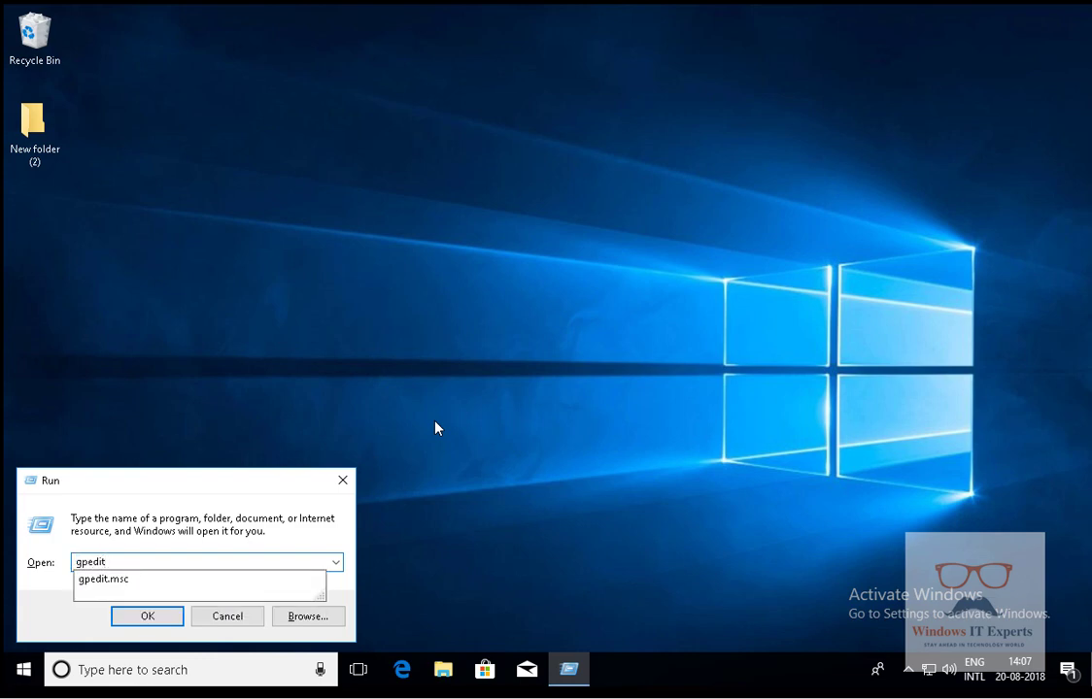
Run gpedit.msc and open Windows Components under Computer Configuration's Administrative Templates, widening the policy tree to show full folder names.
text(edit.msc)
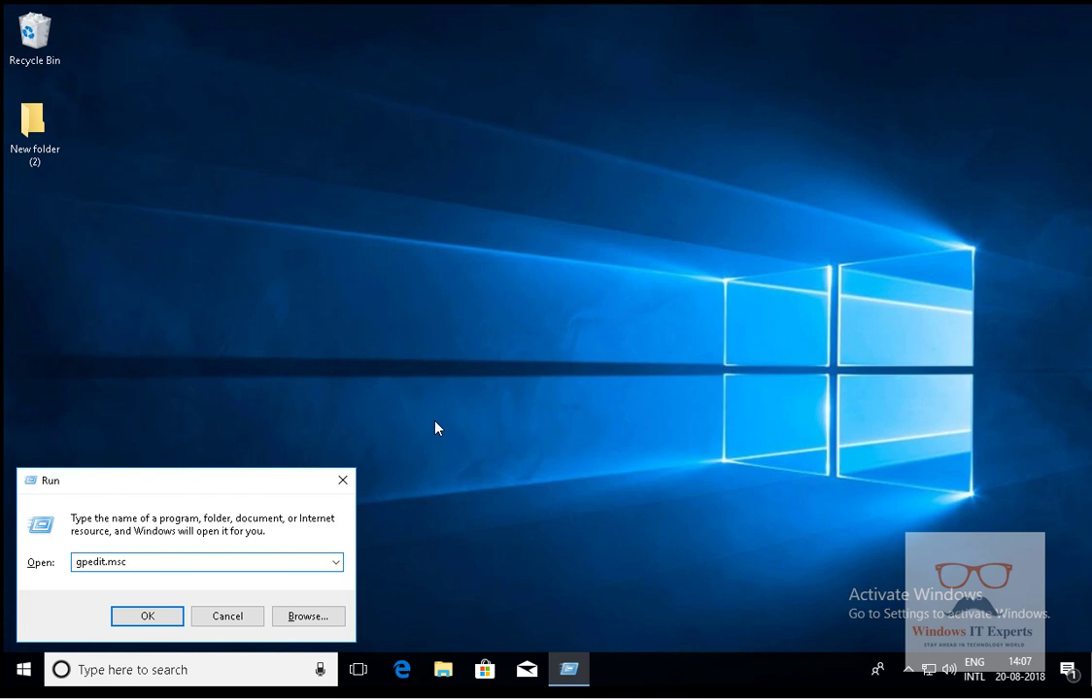
key(Return)
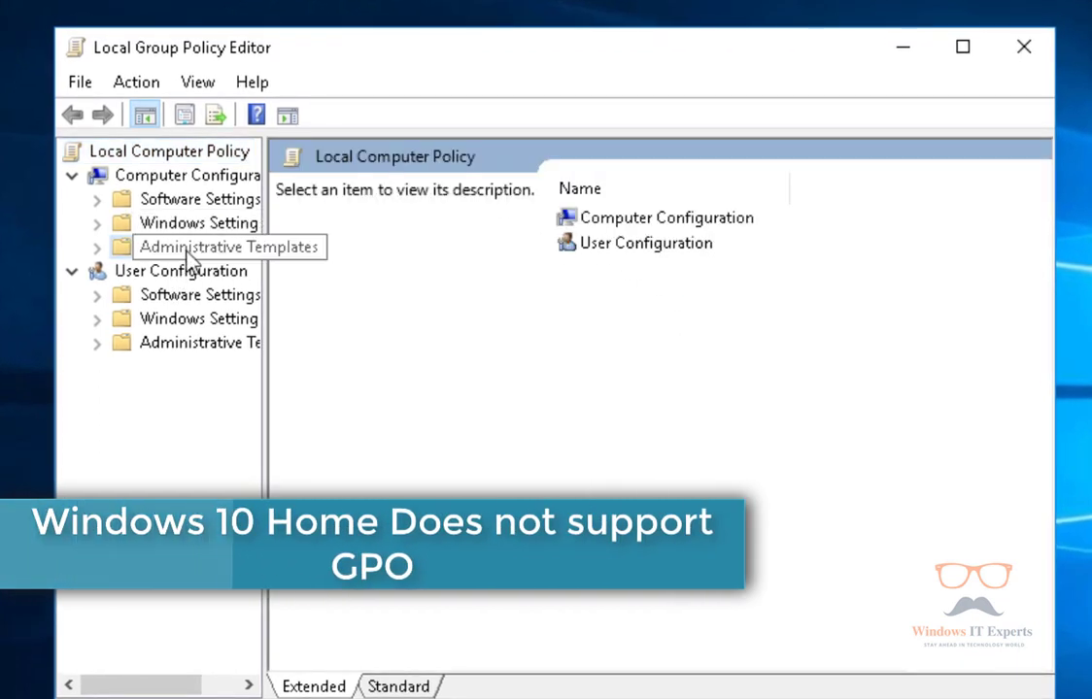
click(172, 243)
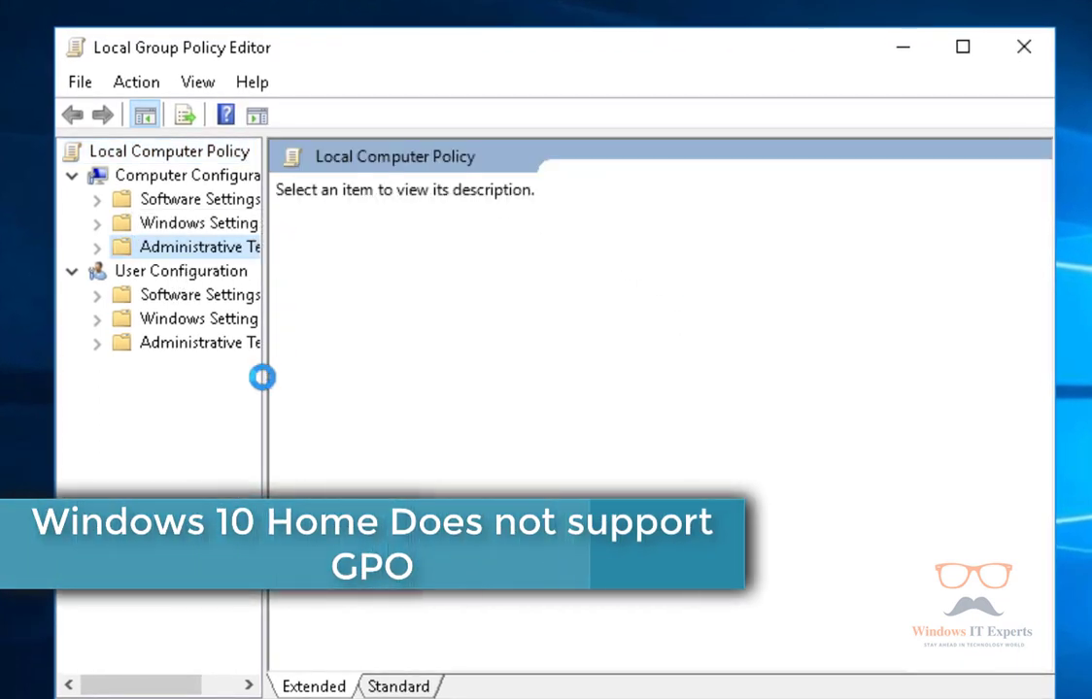
drag(266, 381, 372, 383)
click(97, 247)
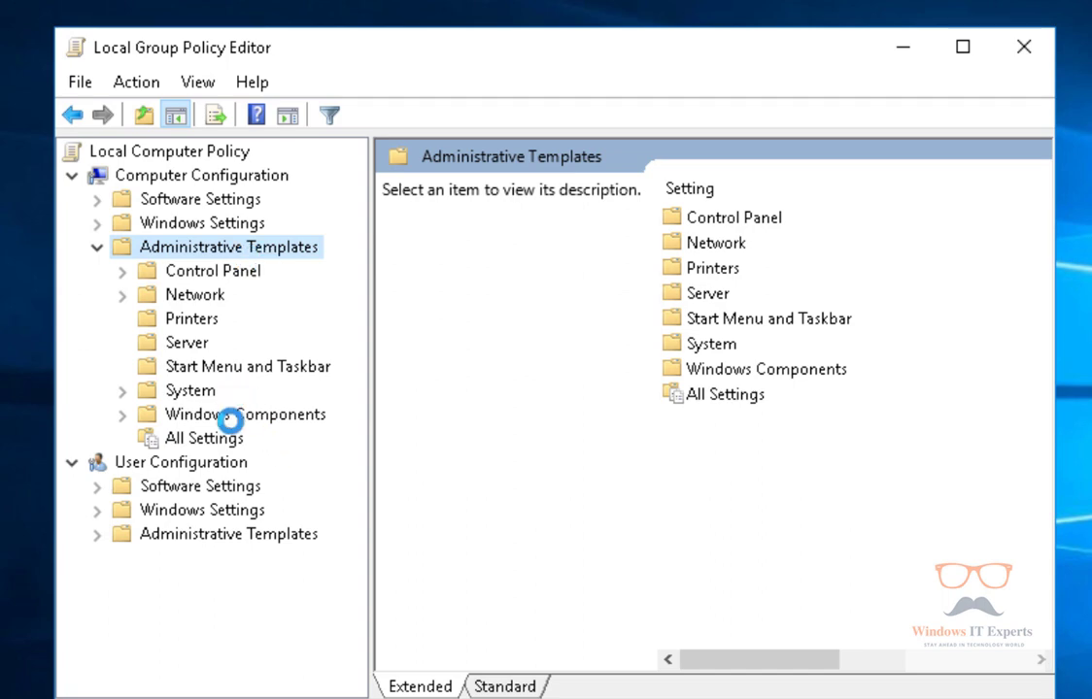
click(229, 415)
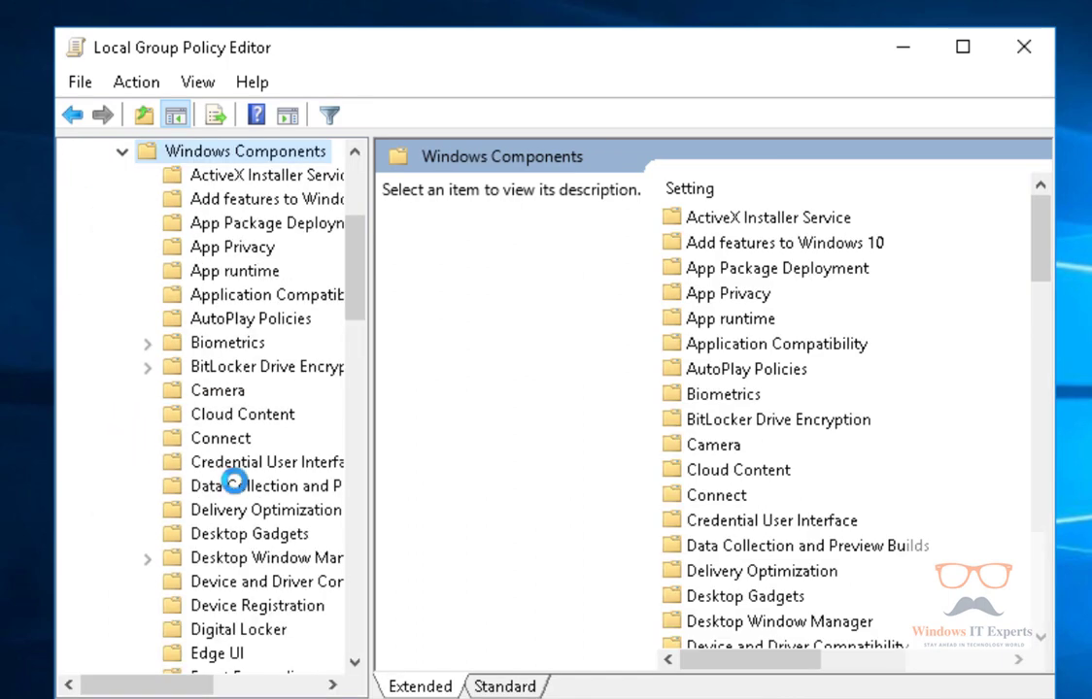
Find the Windows Defender Antivirus folder within Windows Components and expand it, widening the policy tree further.
click(269, 347)
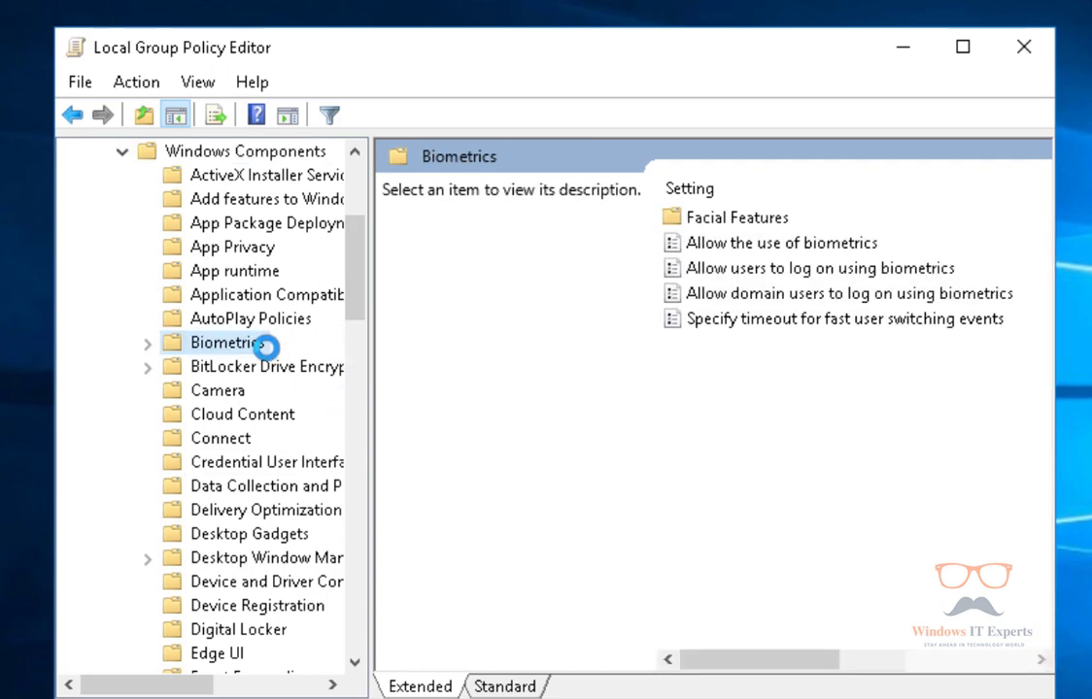
key(w)
drag(359, 479, 511, 526)
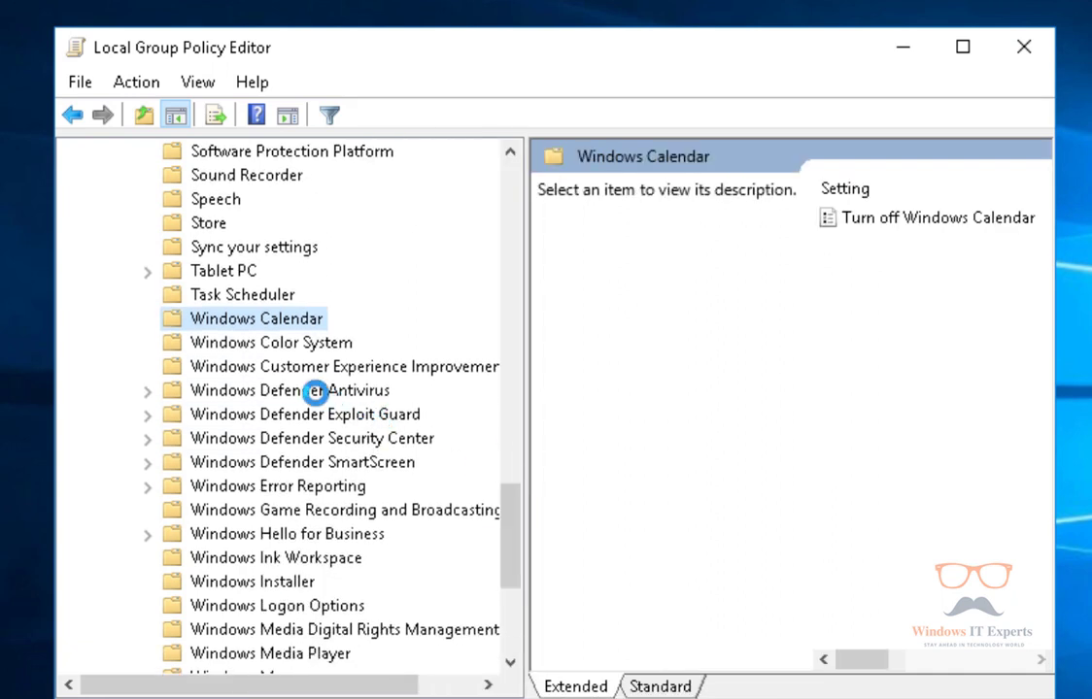
click(280, 389)
click(143, 389)
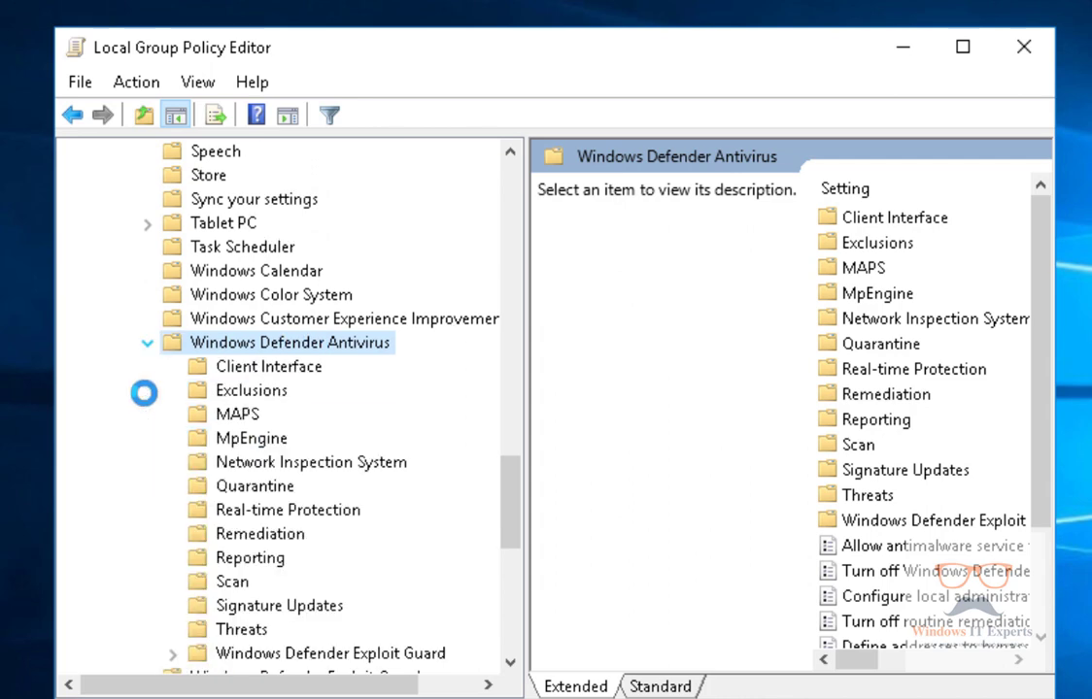
Switch the policy list to Standard view, then set the "Turn off Windows Defender Antivirus" policy to Enabled and apply it.
click(658, 684)
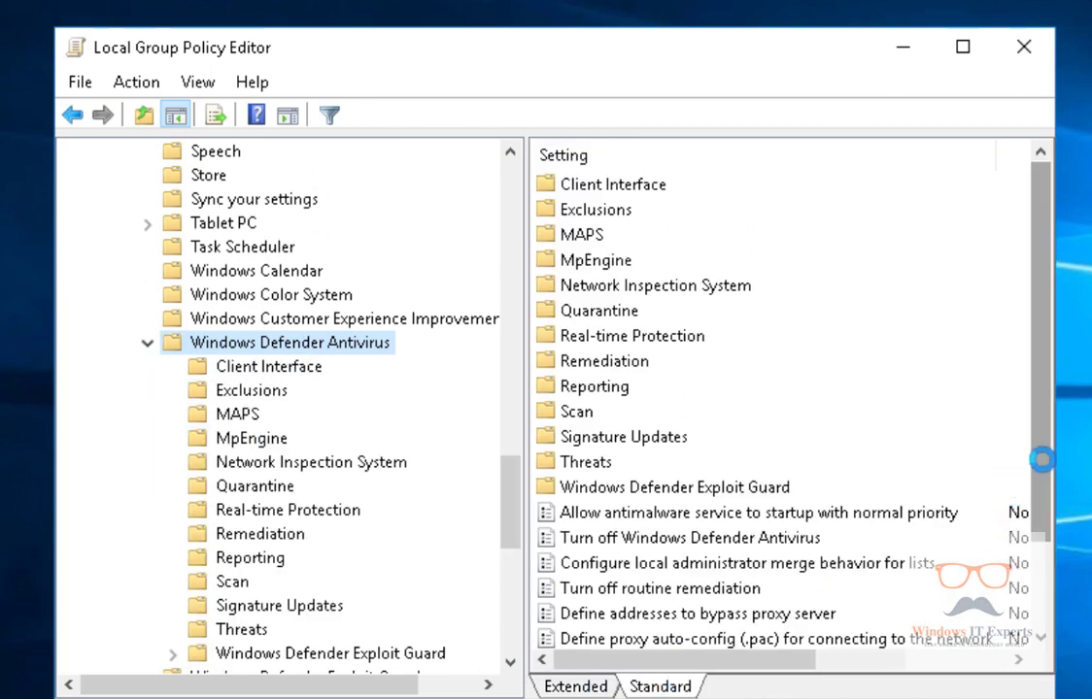
drag(1041, 456, 1042, 563)
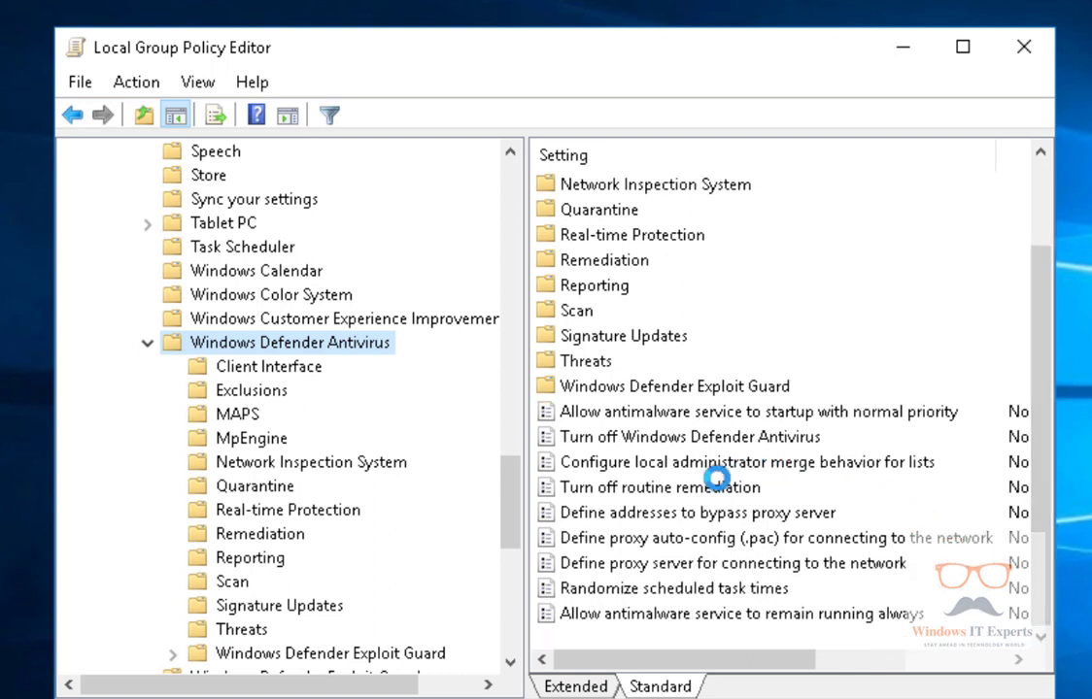
click(764, 437)
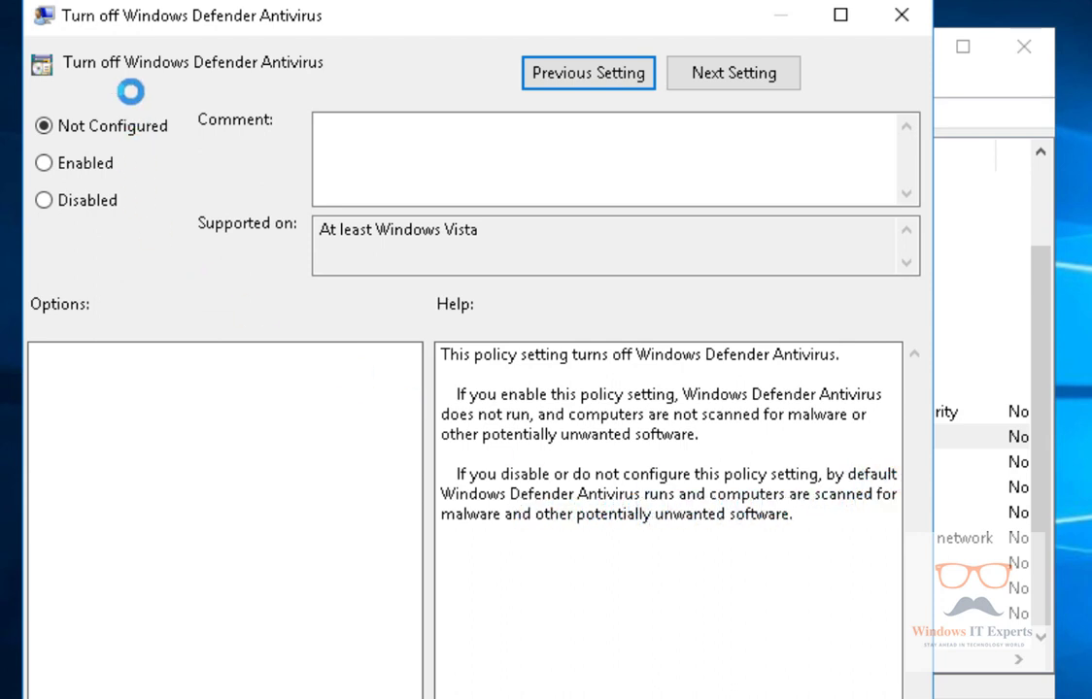
click(100, 169)
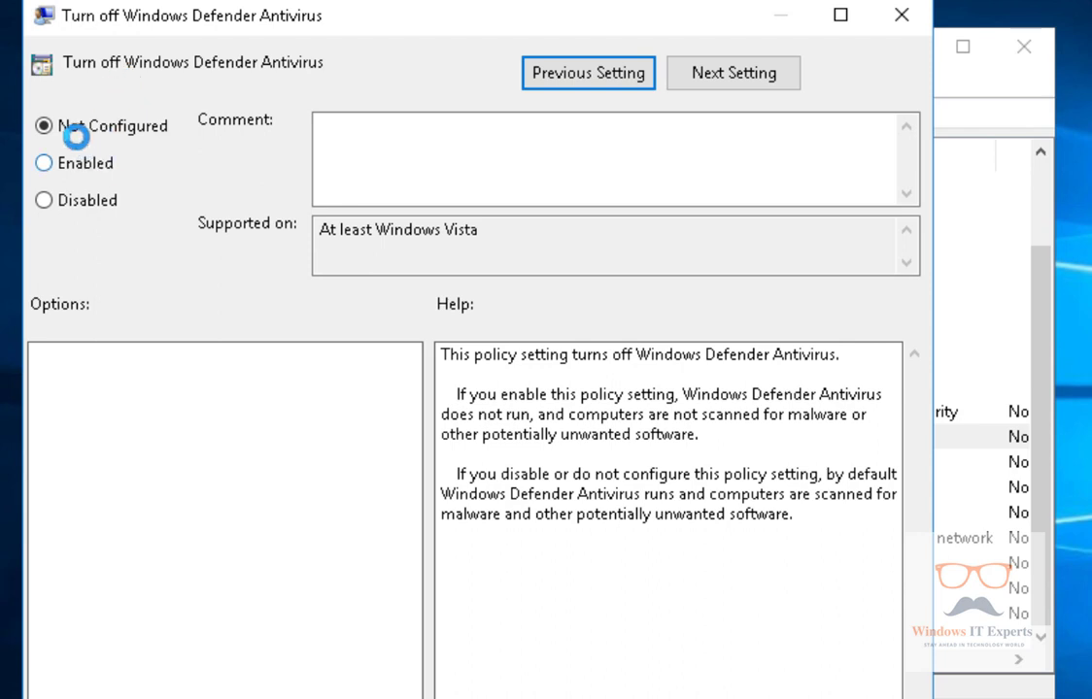
click(109, 127)
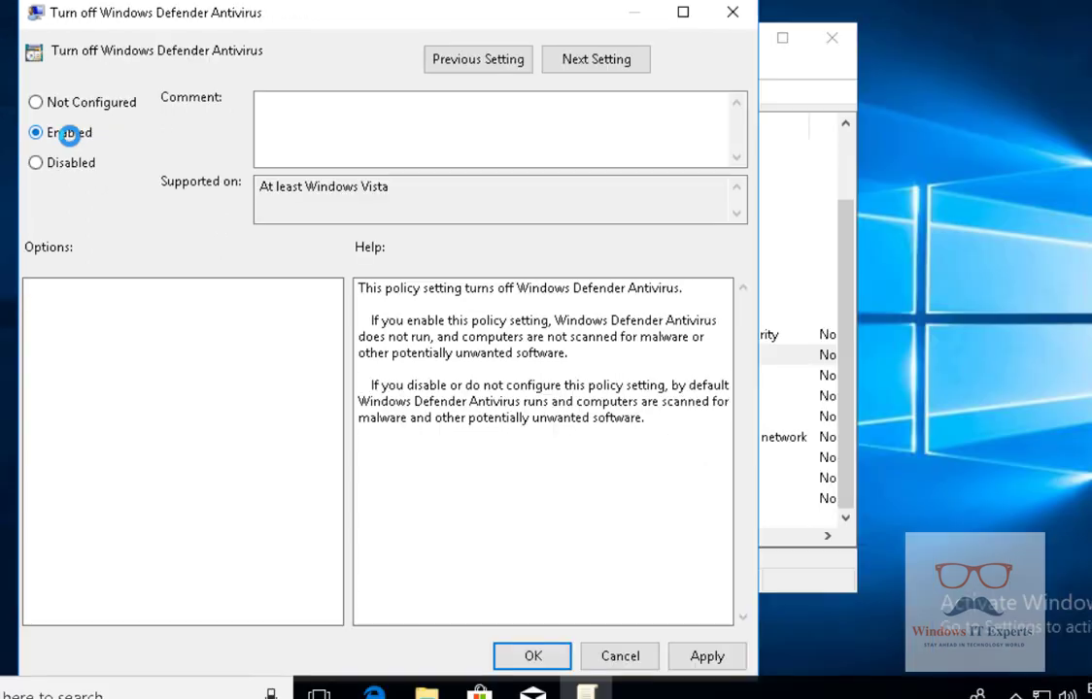
click(708, 656)
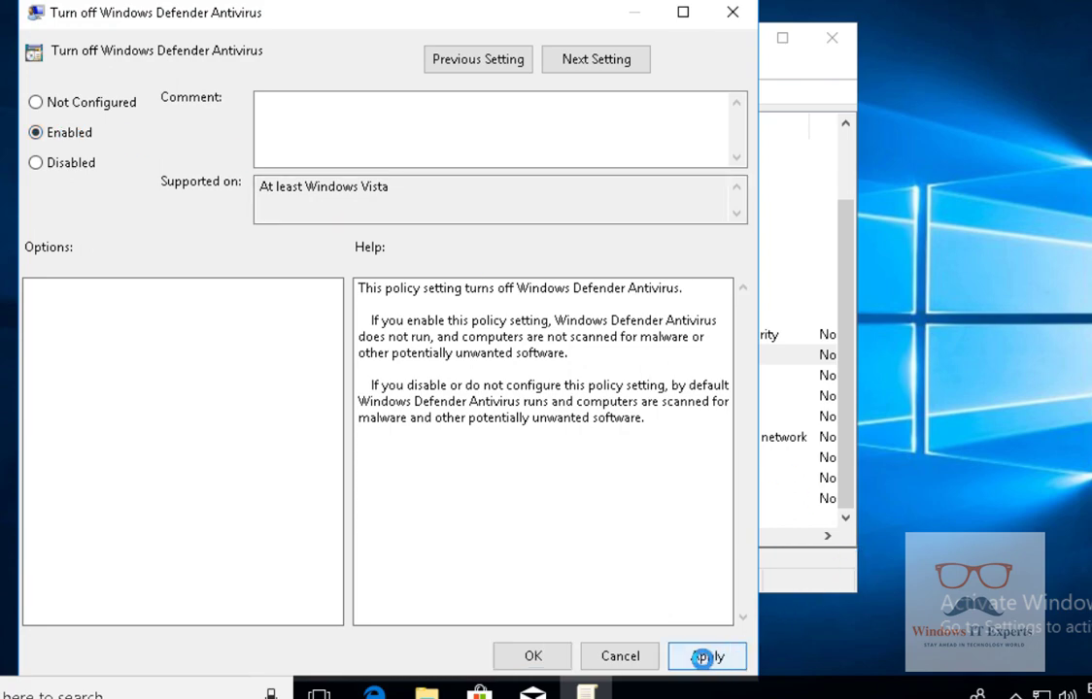
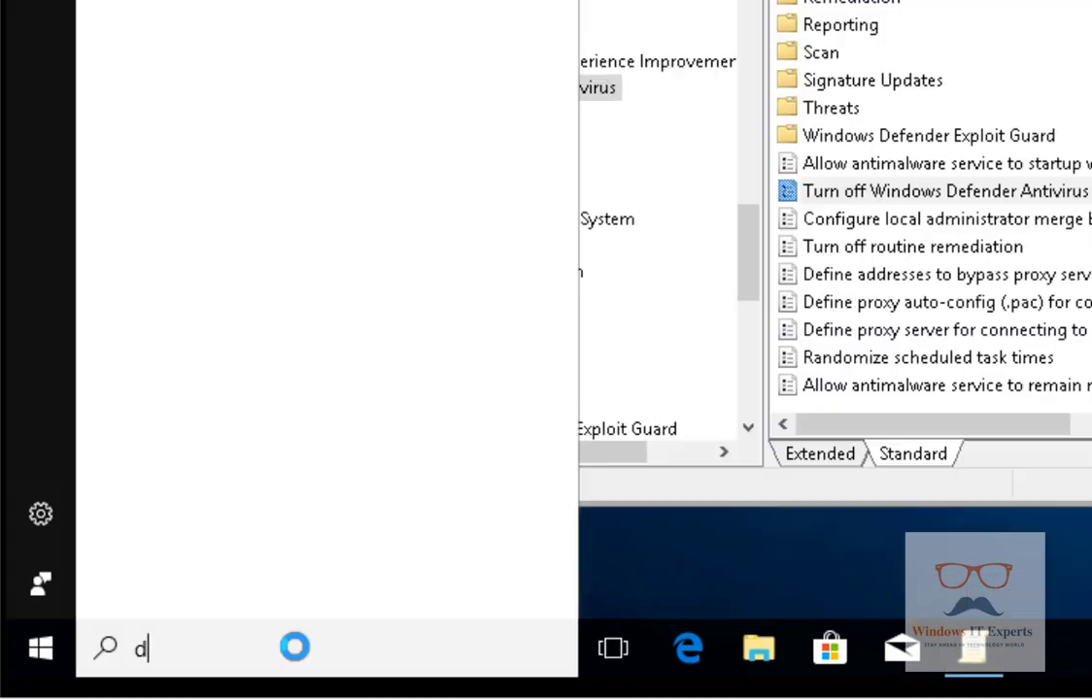
Search Windows for "defender" and open the Windows Defender settings page to check the antivirus status.
text(defe)
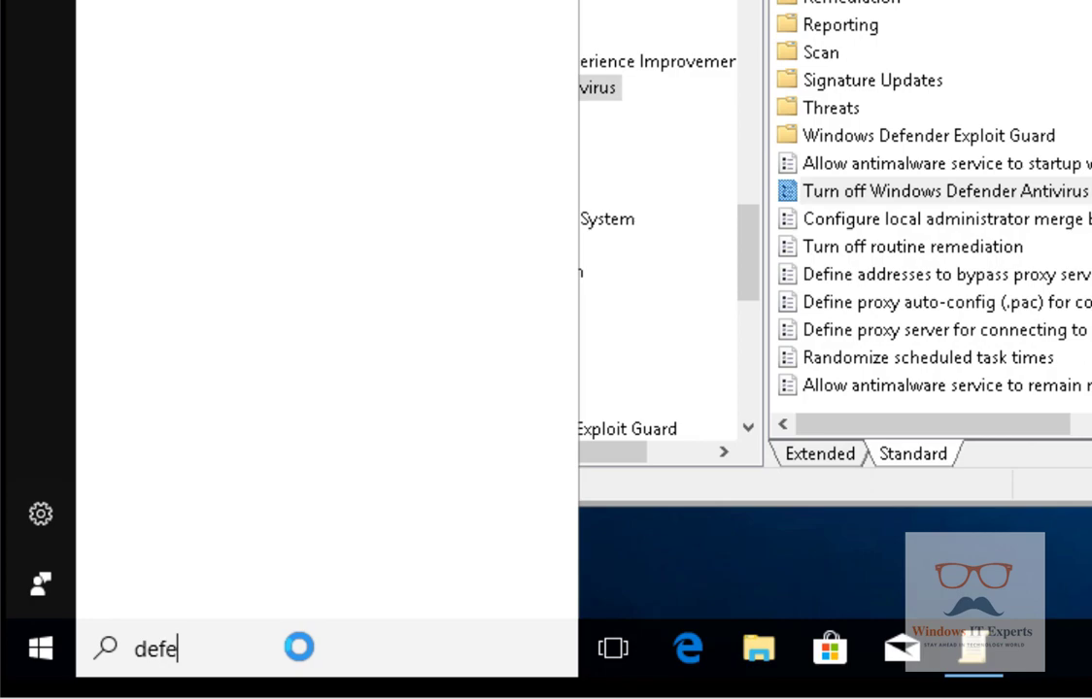
text(nder)
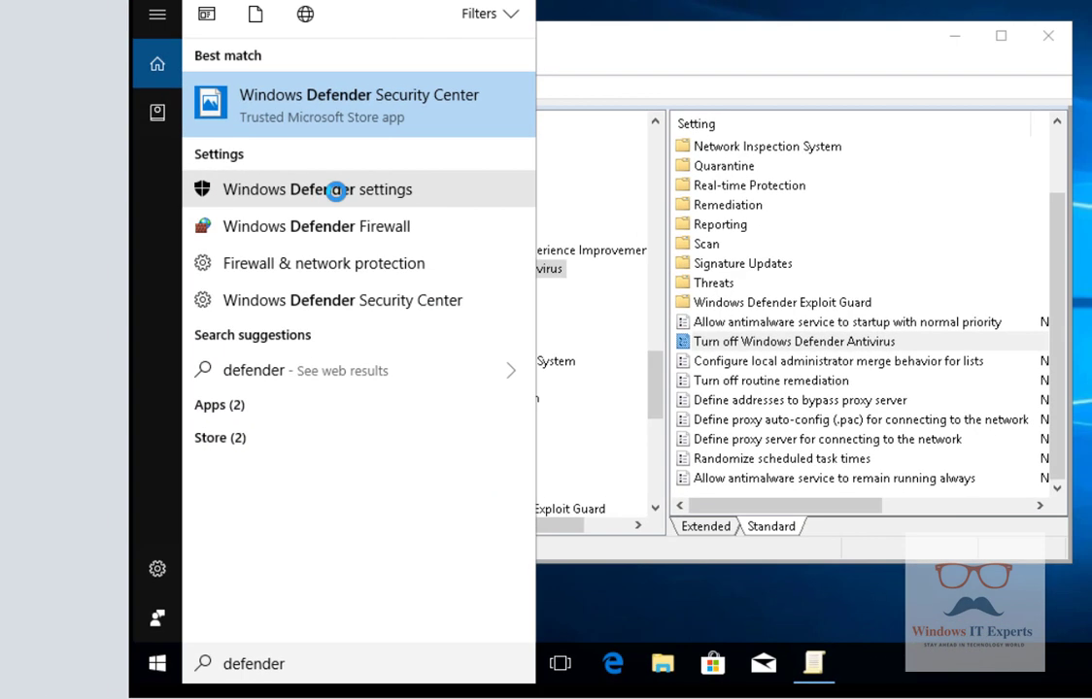
click(336, 190)
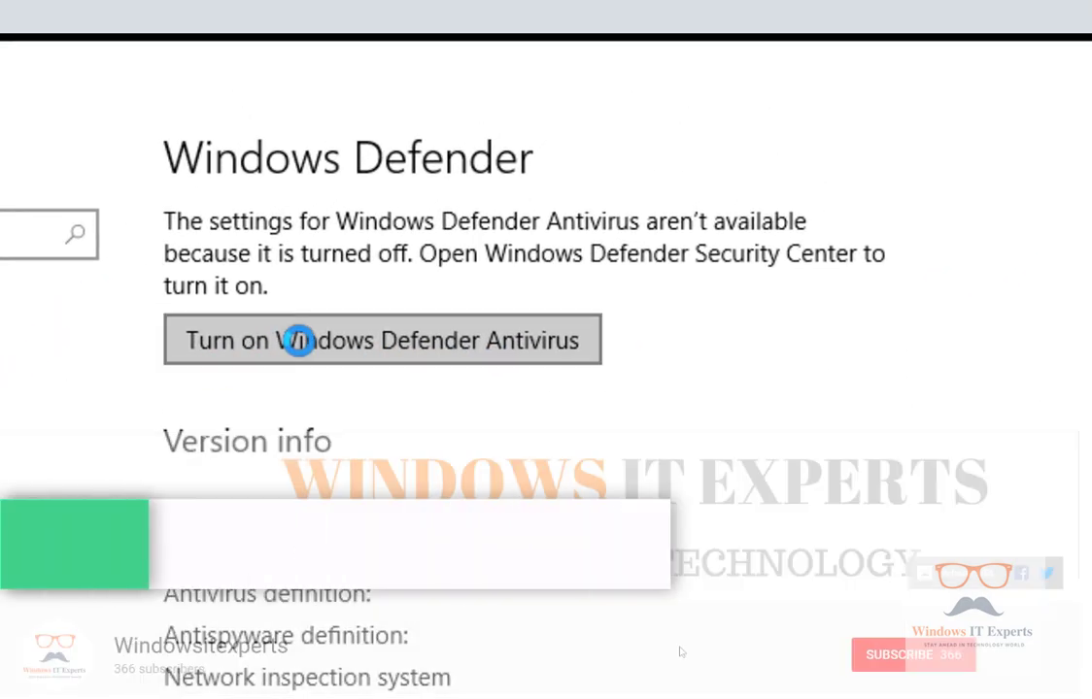
Try to turn on Windows Defender Antivirus from its settings page and restart the Virus & threat protection service in Security Center.
click(296, 341)
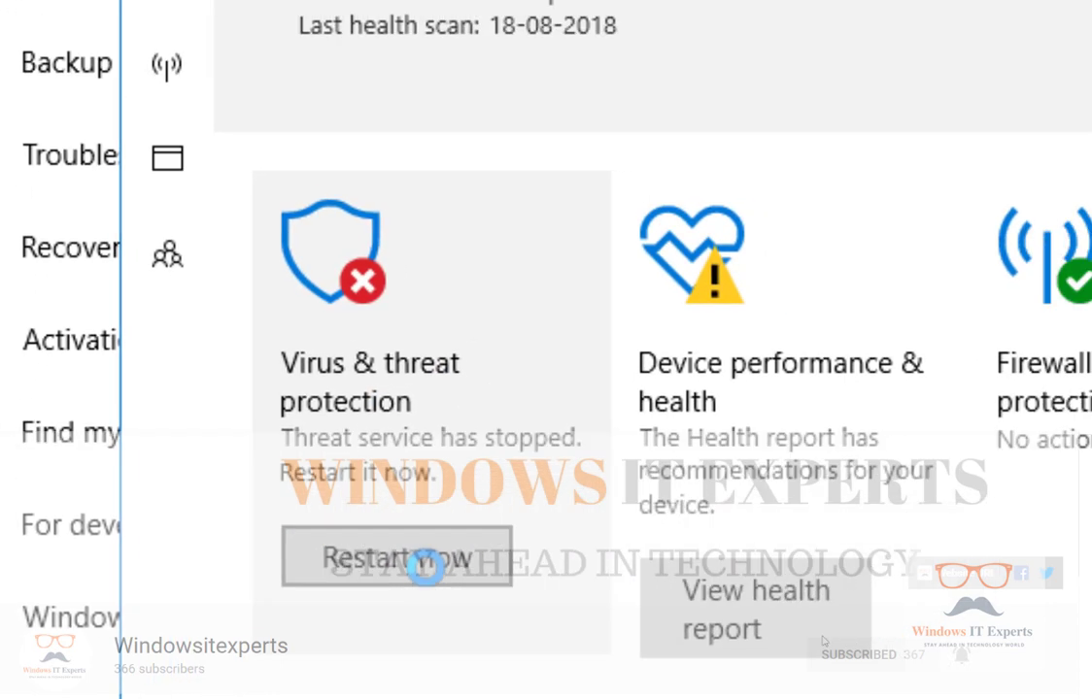
click(522, 505)
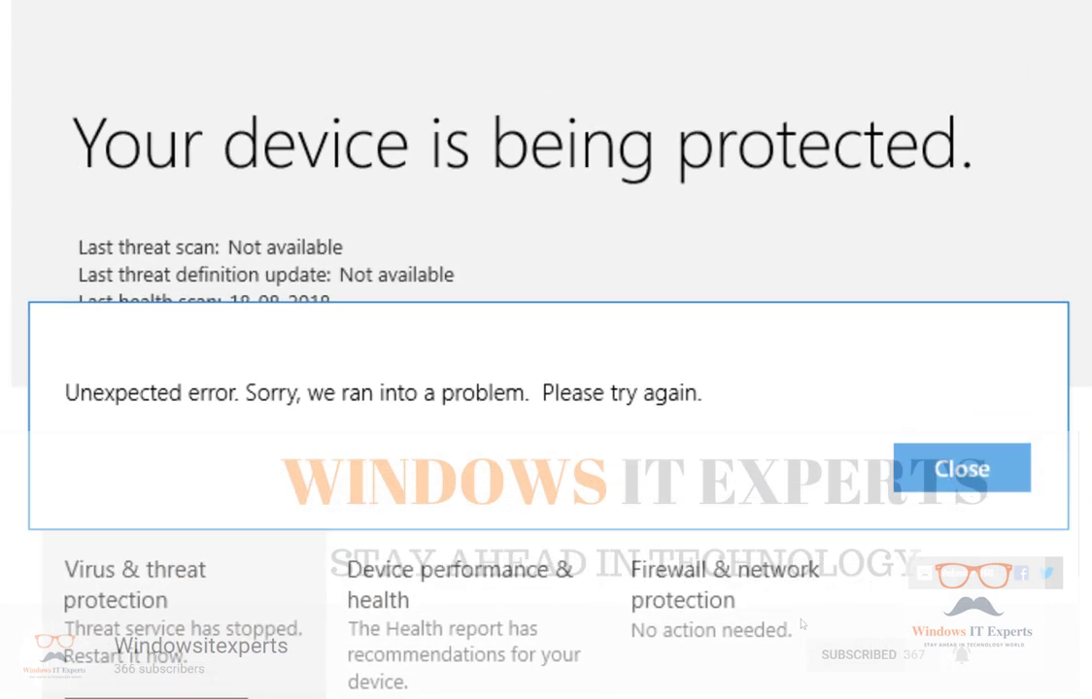
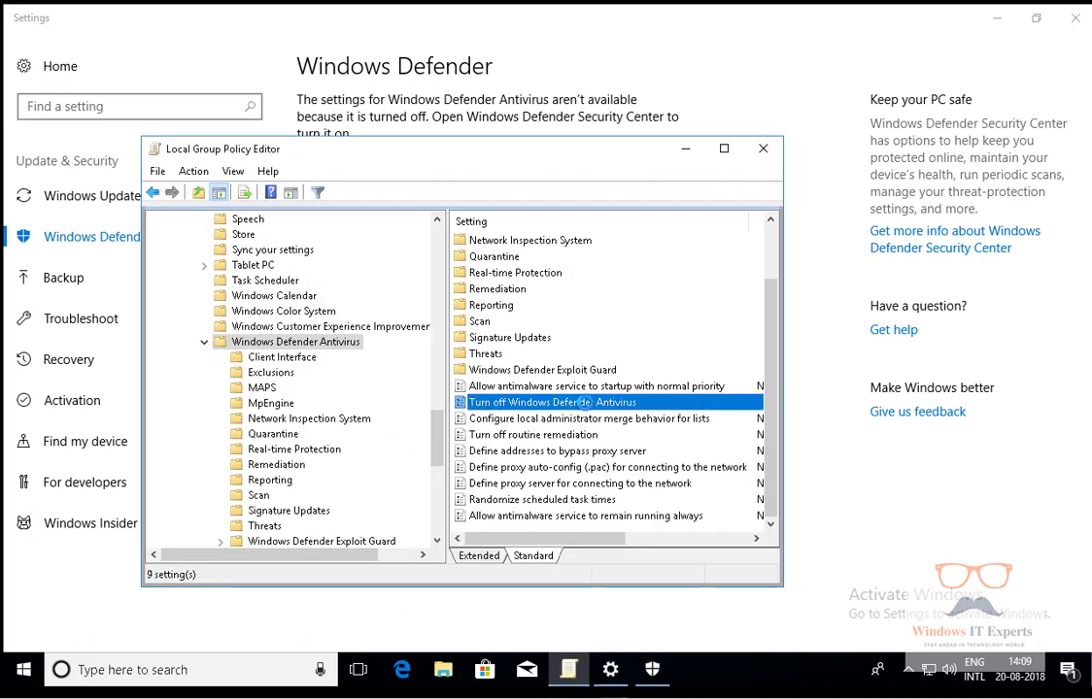
Apply Not Configured to the "Turn off Windows Defender Antivirus" policy and switch back to Windows Defender Security Center.
double_click(583, 402)
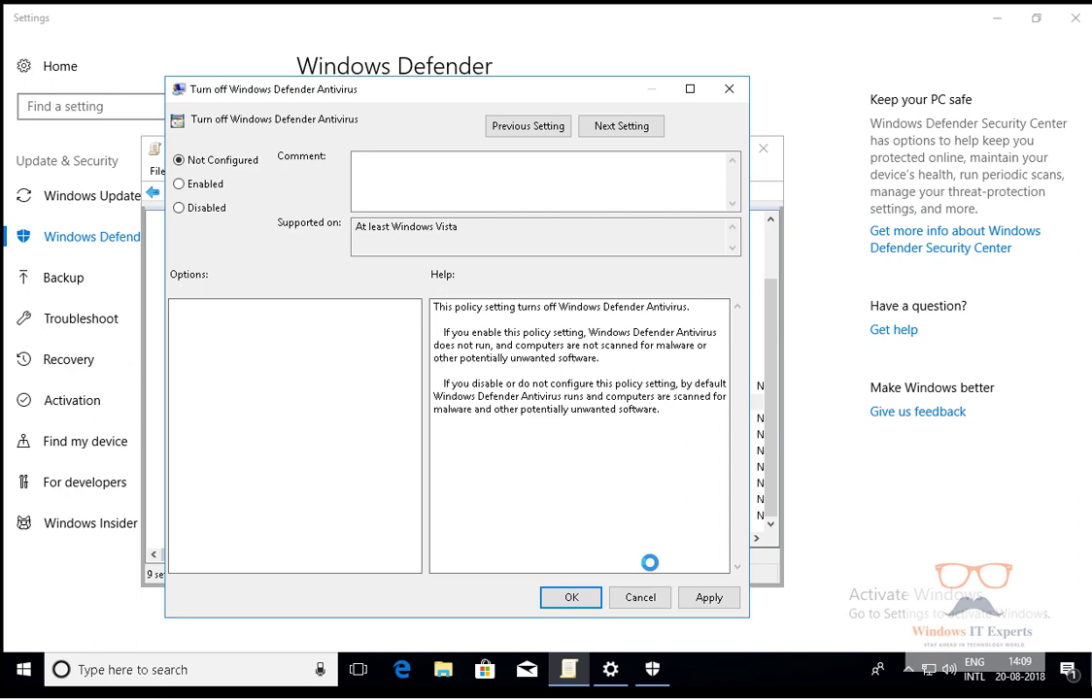
click(717, 597)
click(578, 598)
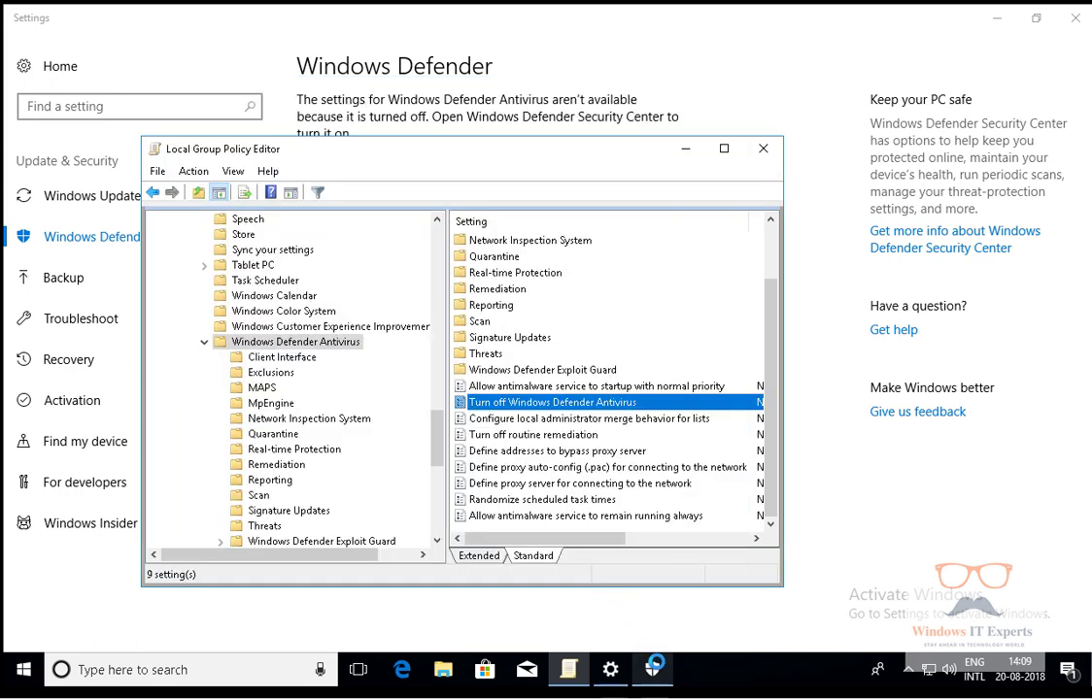
click(653, 669)
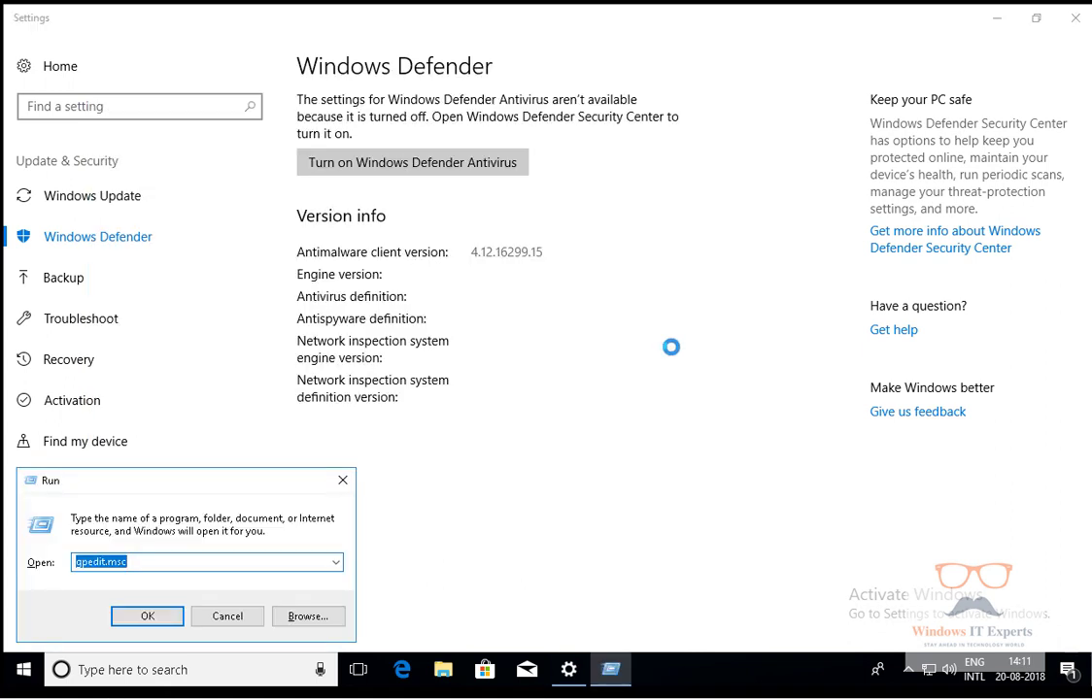
Launch Registry Editor by running "regedit" and allow it to make changes to the device.
text(regedit)
key(Return)
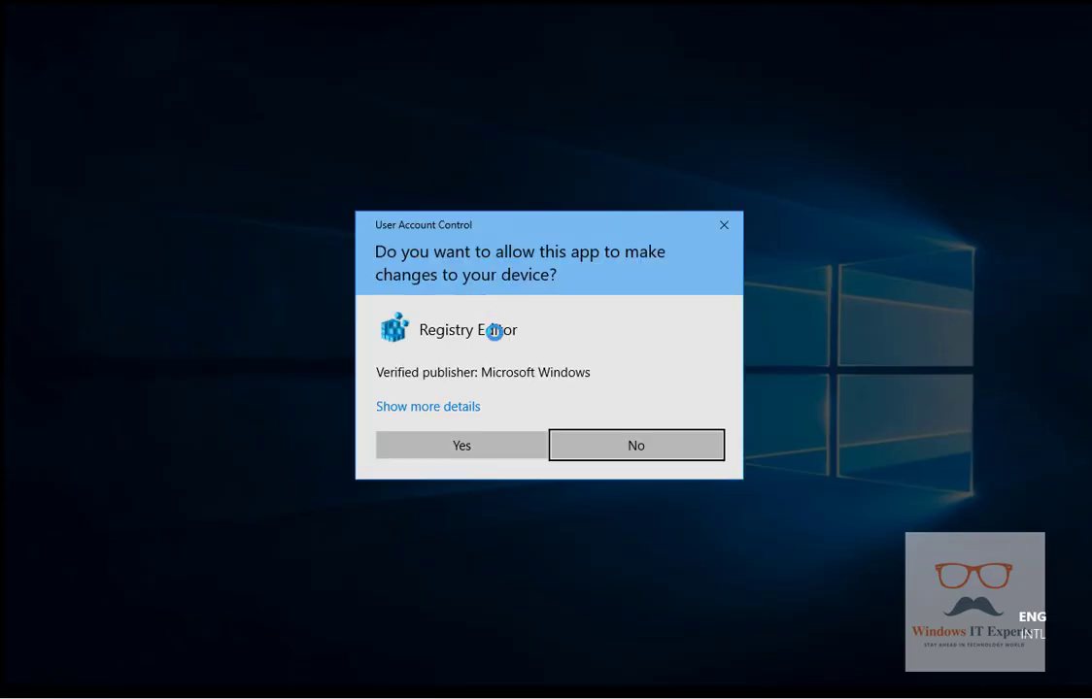
click(524, 452)
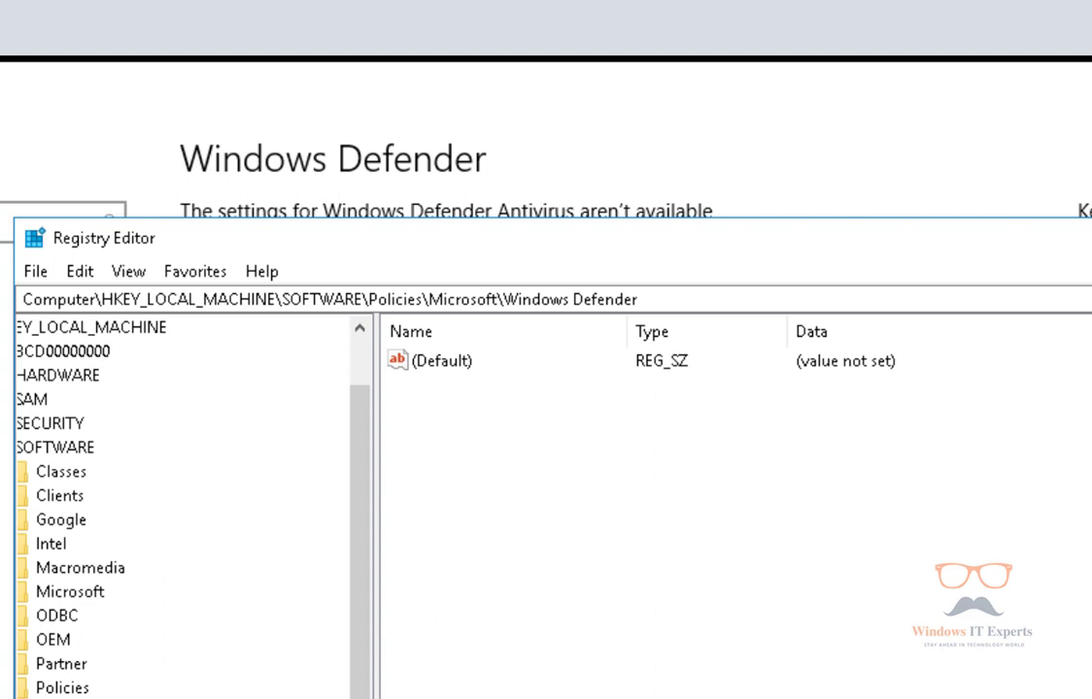
Locate the registry key HKEY_LOCAL_MACHINE\SOFTWARE\Policies\Microsoft\Windows Defender and check its path in the key tree.
drag(368, 504, 355, 414)
drag(359, 460, 361, 532)
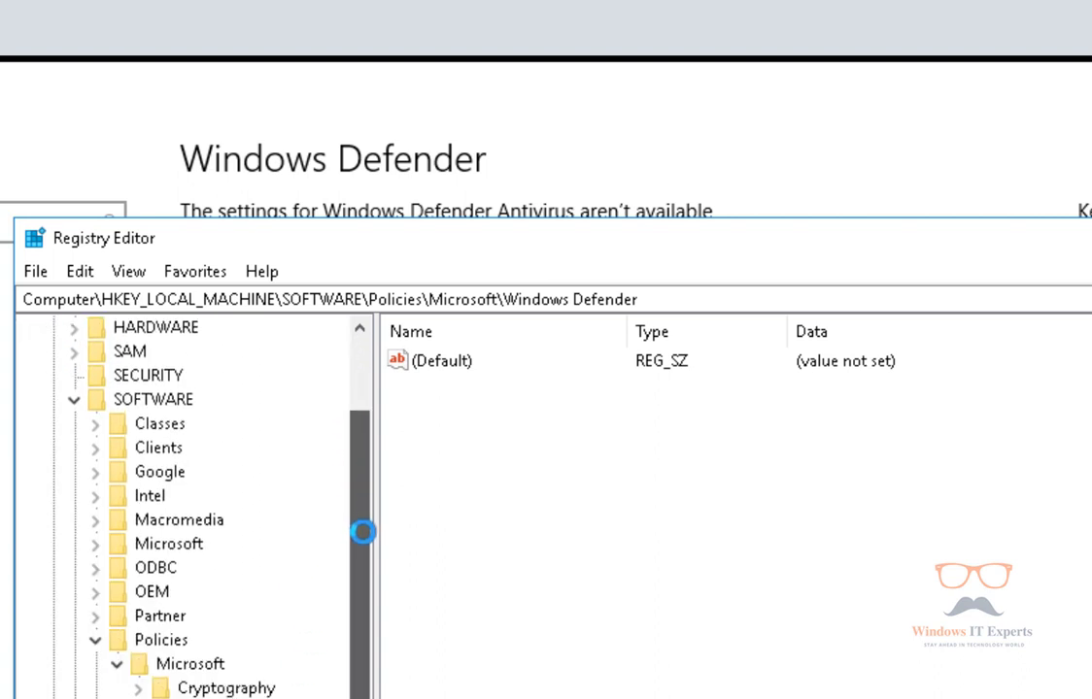
drag(101, 299, 646, 299)
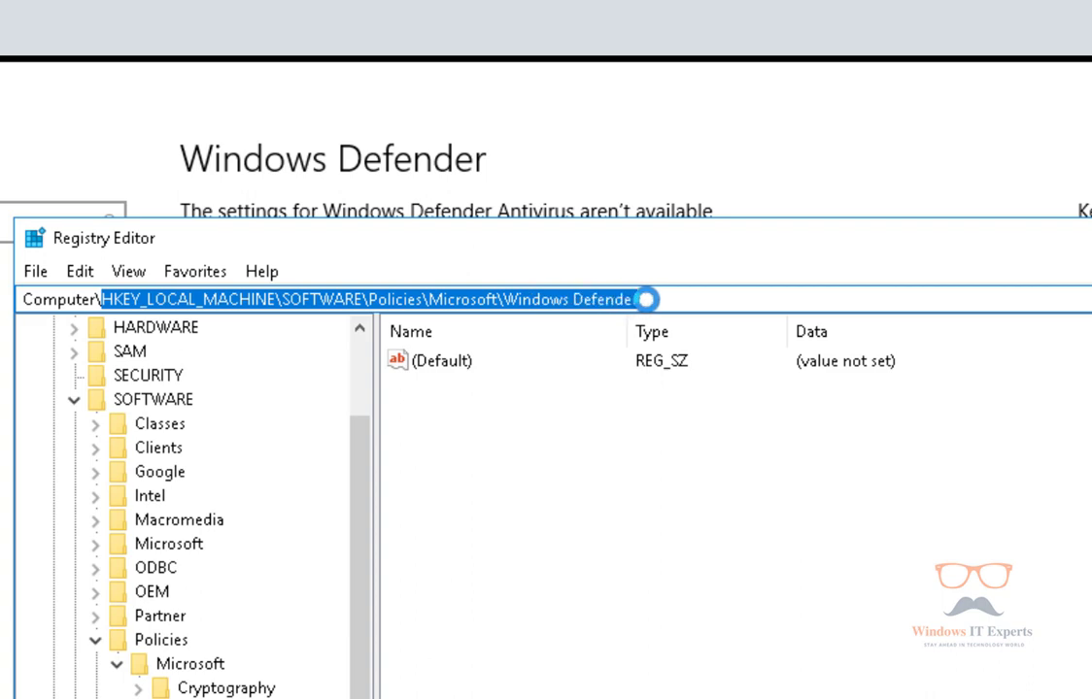
drag(363, 512, 363, 543)
click(225, 698)
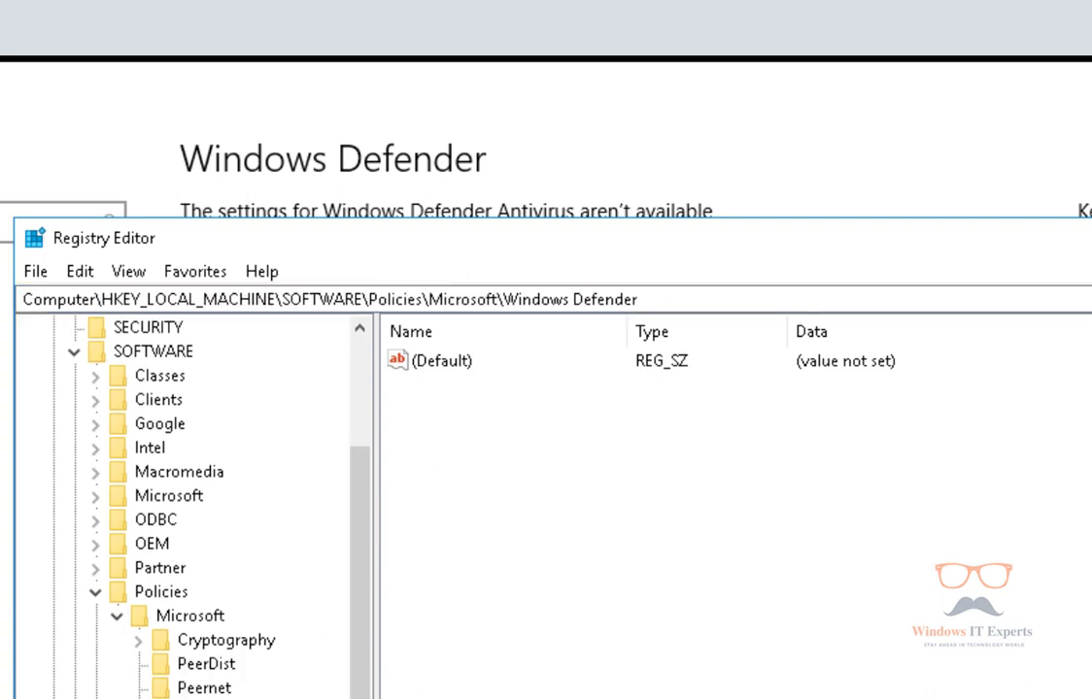
Create a DWORD (32-bit) value named "DisableAntiSpyware" in the Windows Defender policies key.
right_click(541, 482)
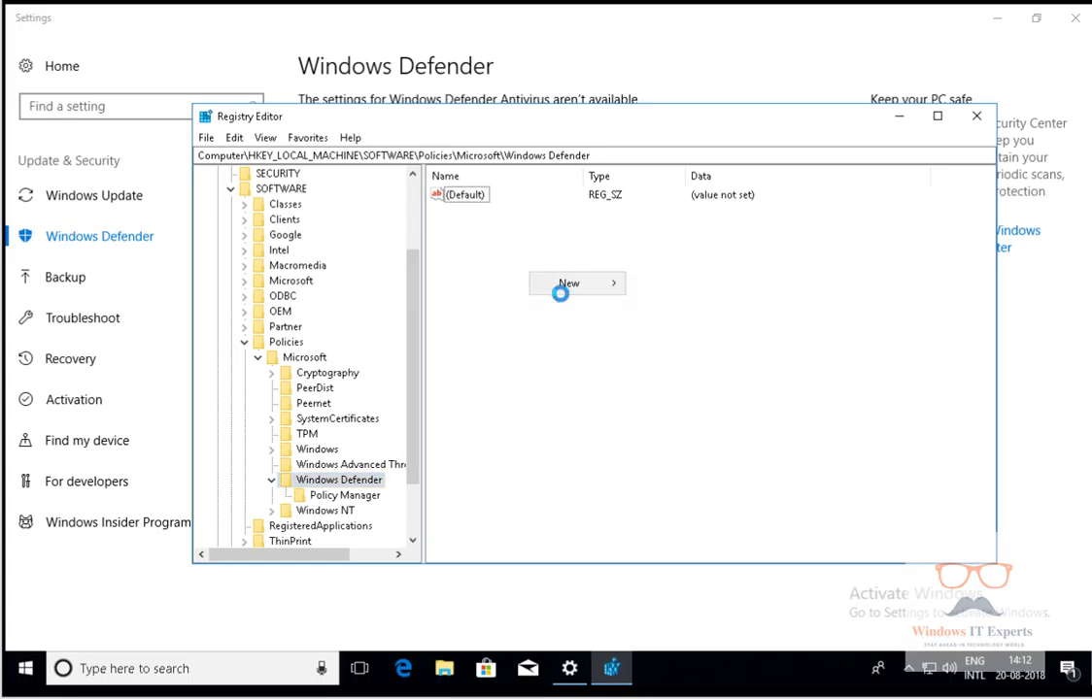
mouse_move(574, 284)
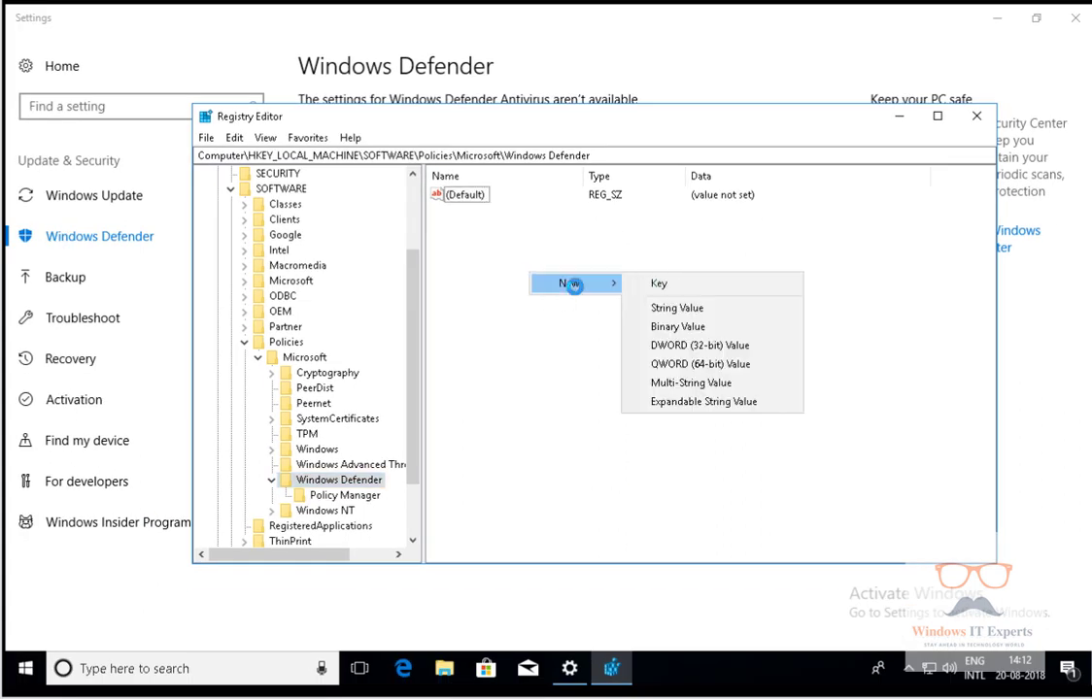
click(731, 346)
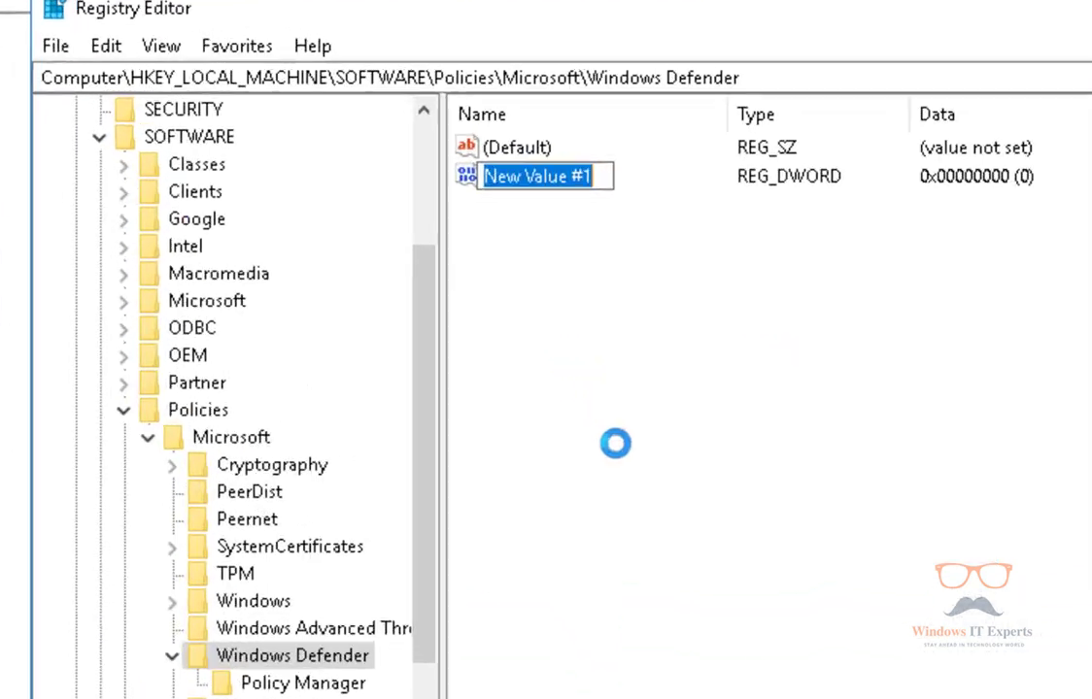
text(DisableAntiSpyware)
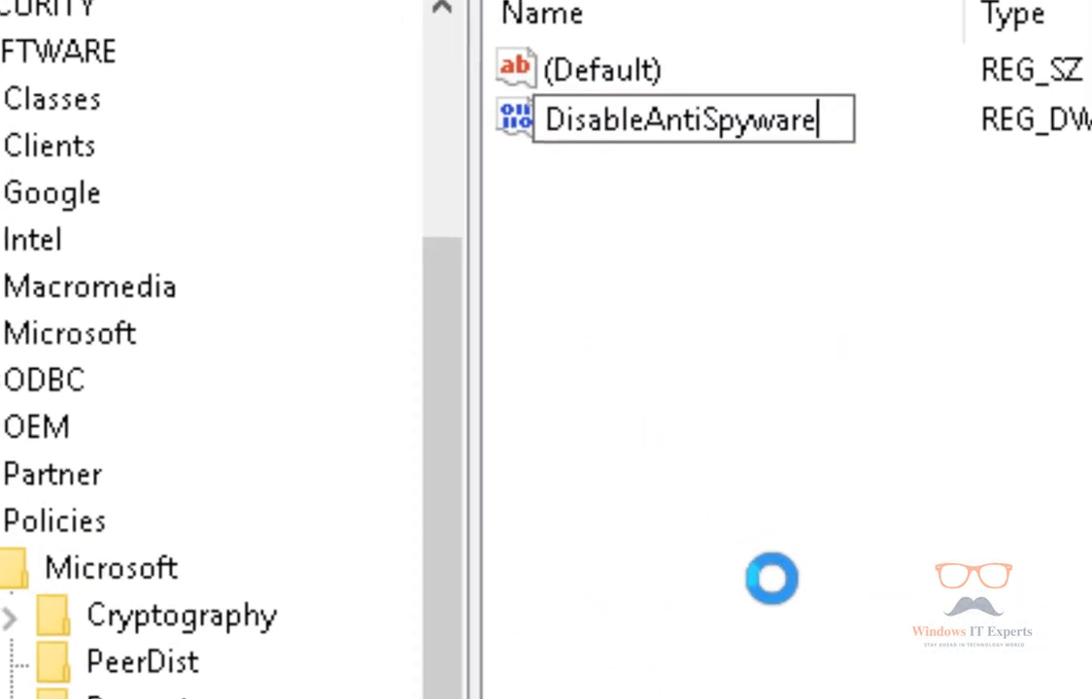
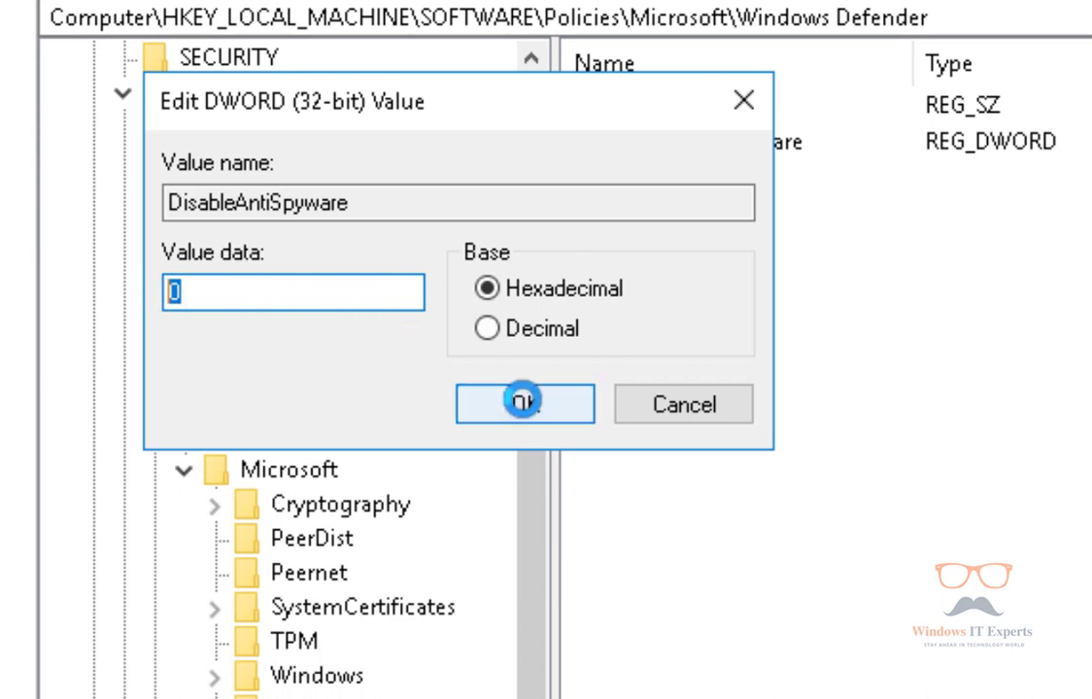
Accept value data 0 for DisableAntiSpyware, and after switching back to Registry Editor change its hexadecimal value data to 1.
click(523, 403)
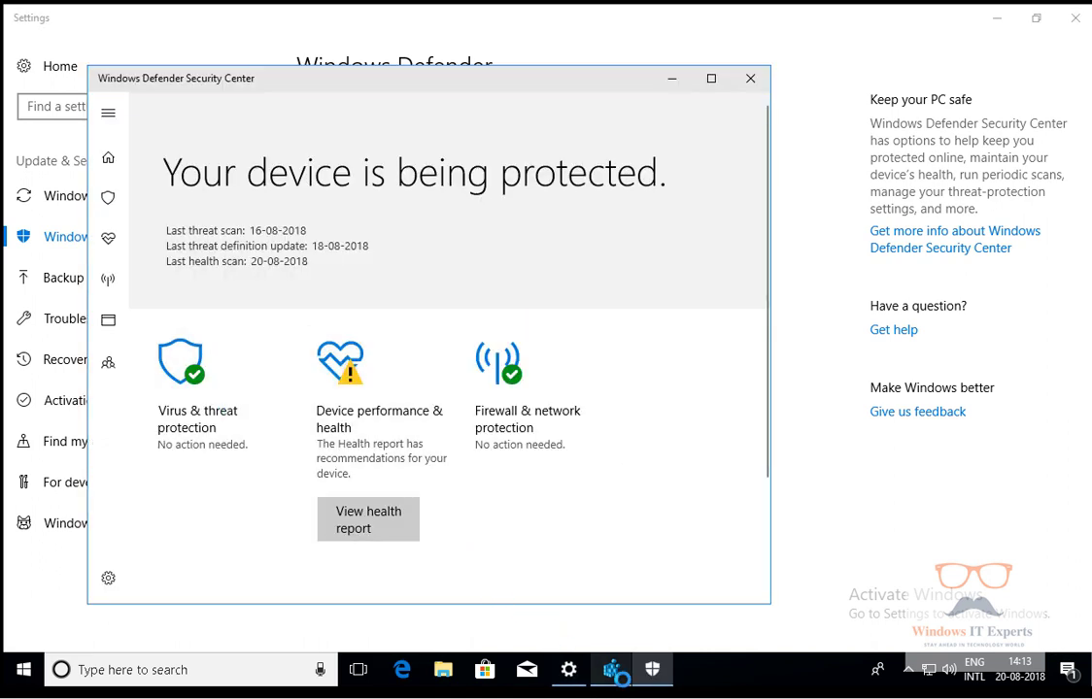
click(610, 669)
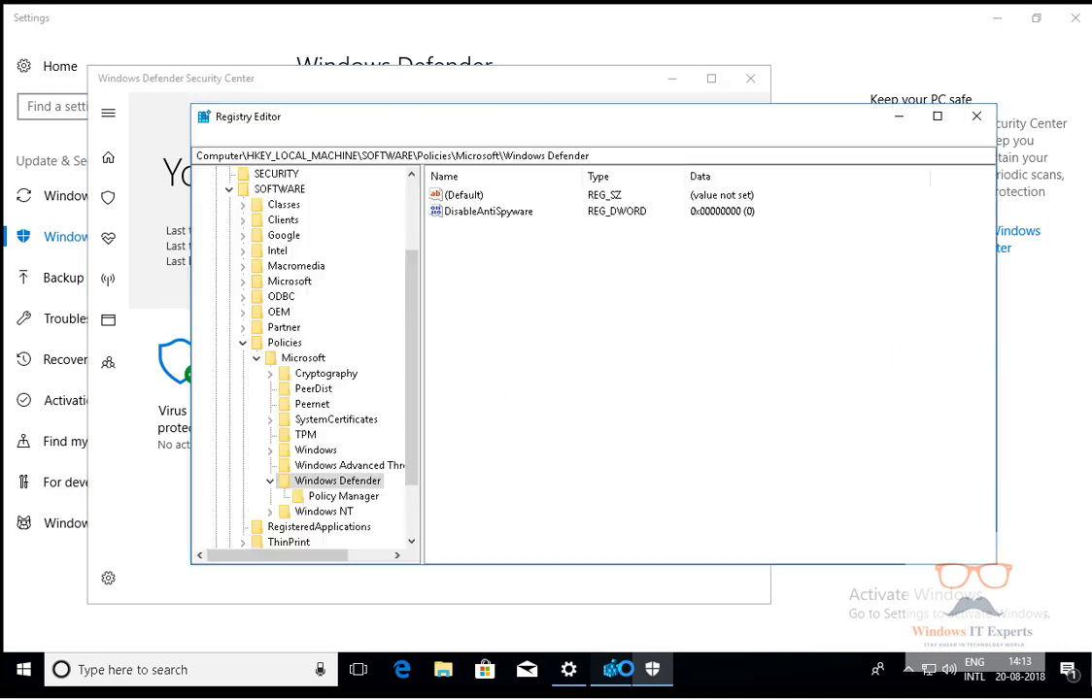
double_click(505, 209)
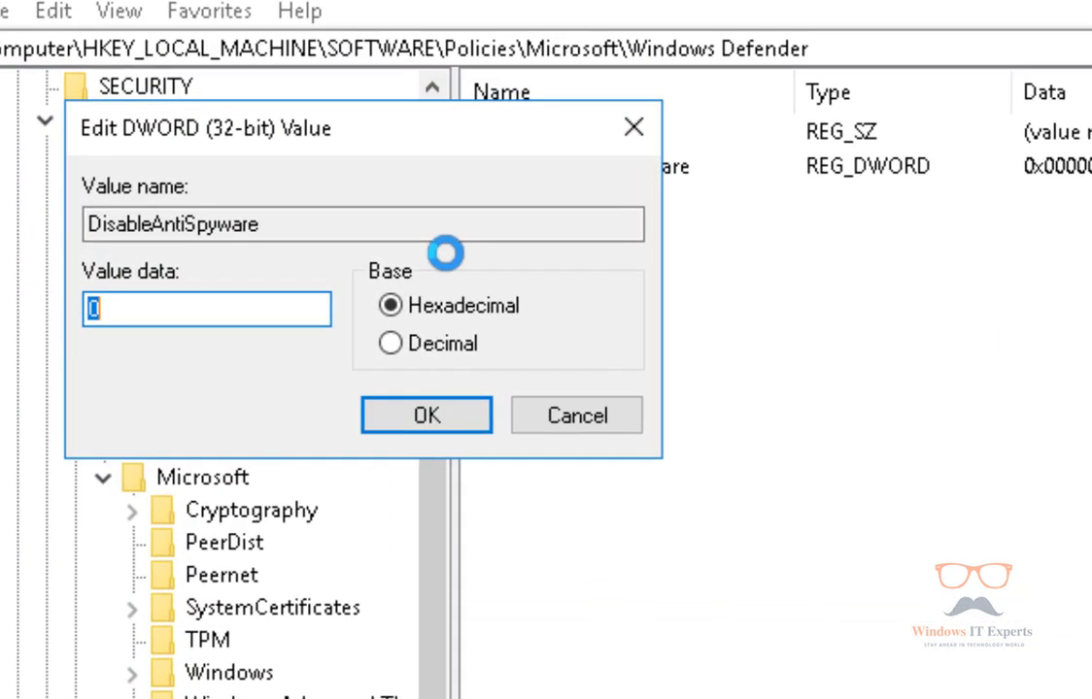
text(1)
click(434, 415)
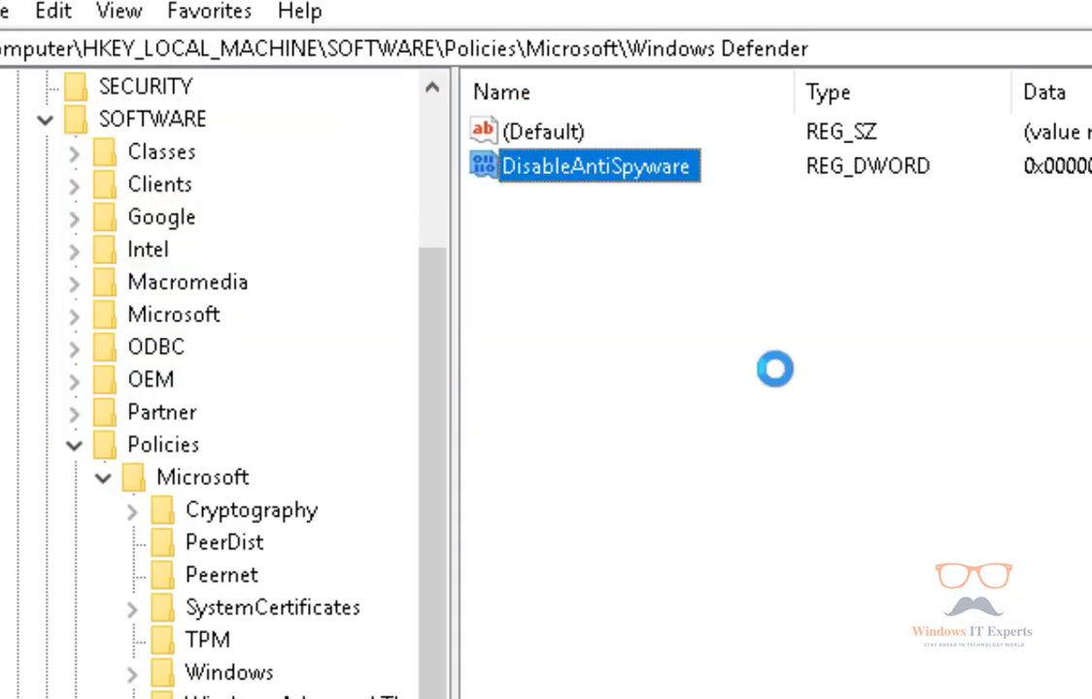
click(775, 369)
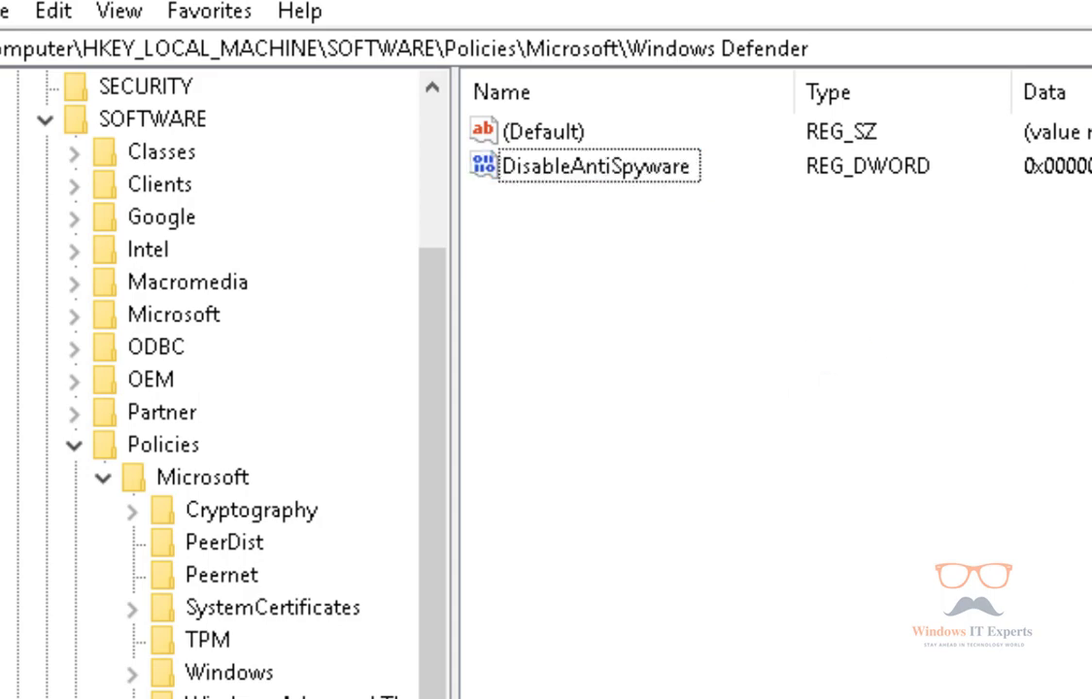
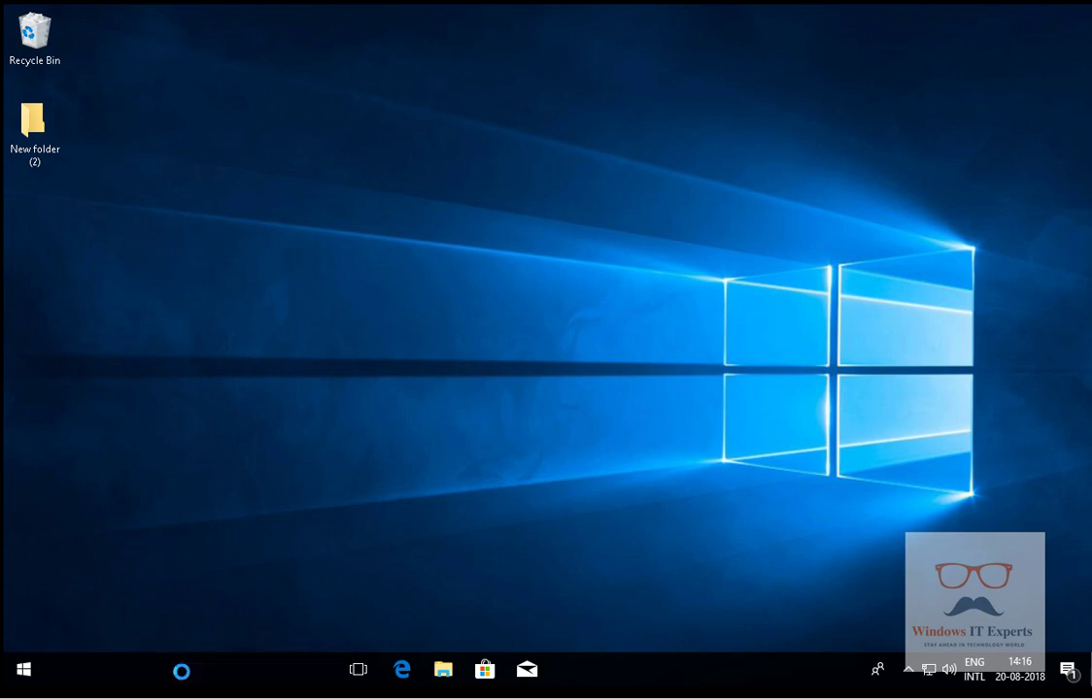
Search for "defender", open Windows Defender Security Center, and try to restart the Virus & threat protection service.
key(super+s)
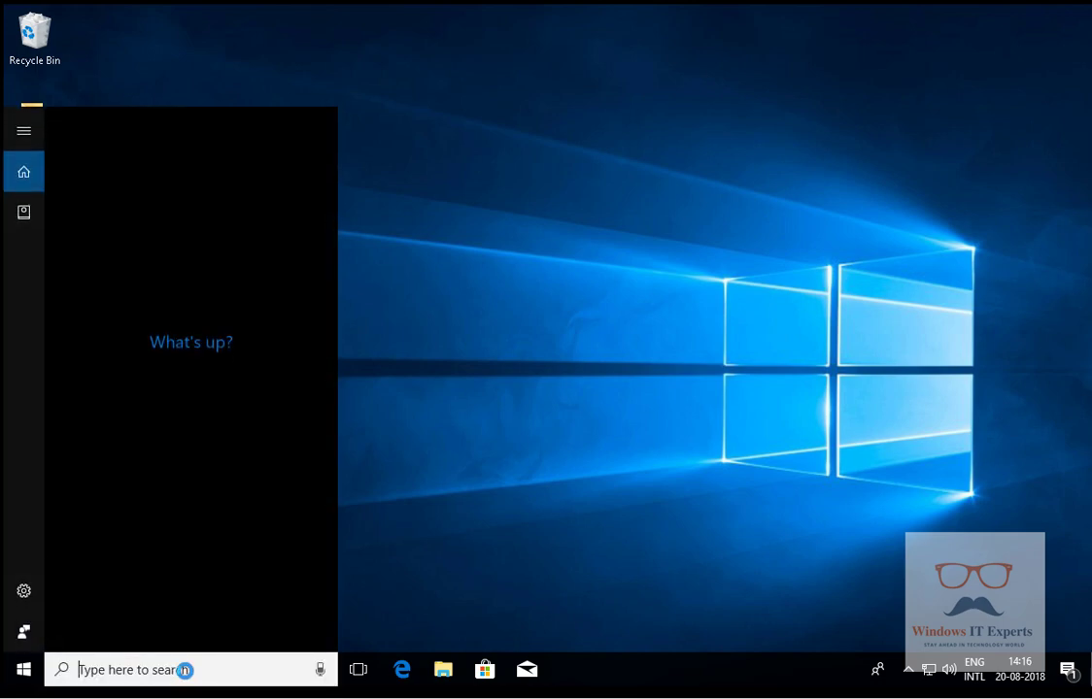
text(defe)
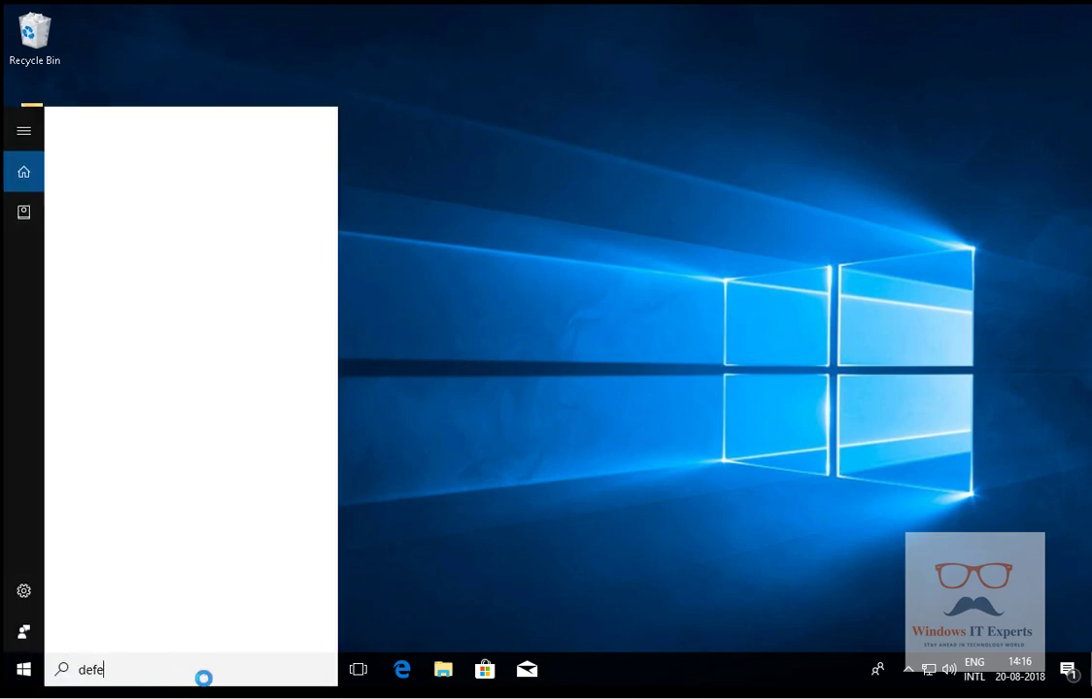
text(nder)
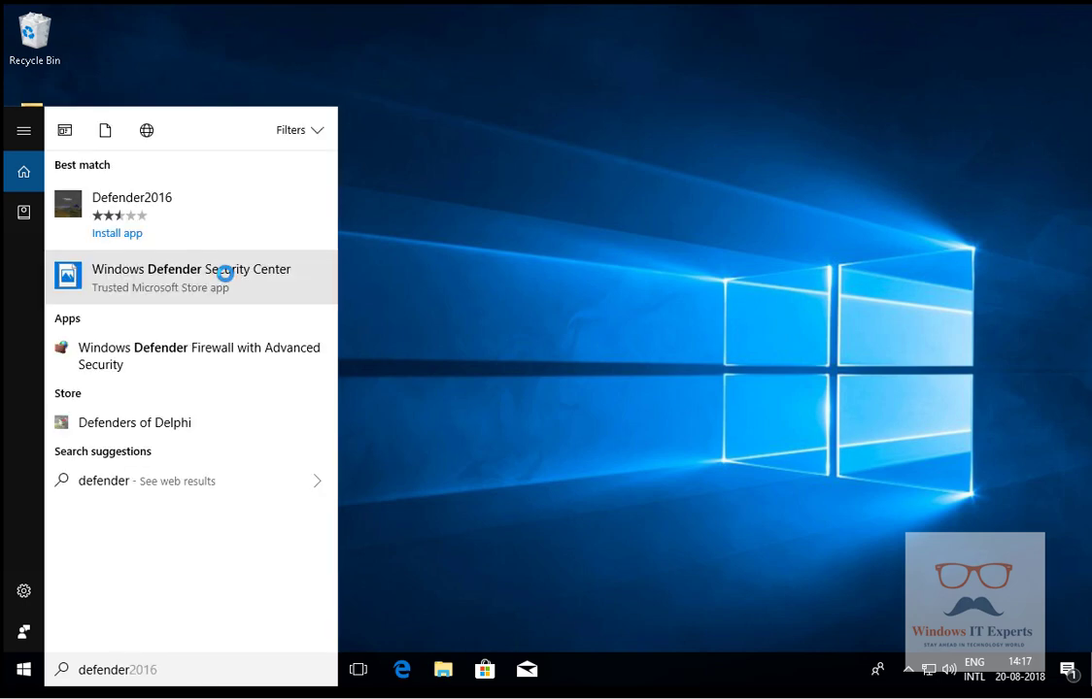
click(224, 273)
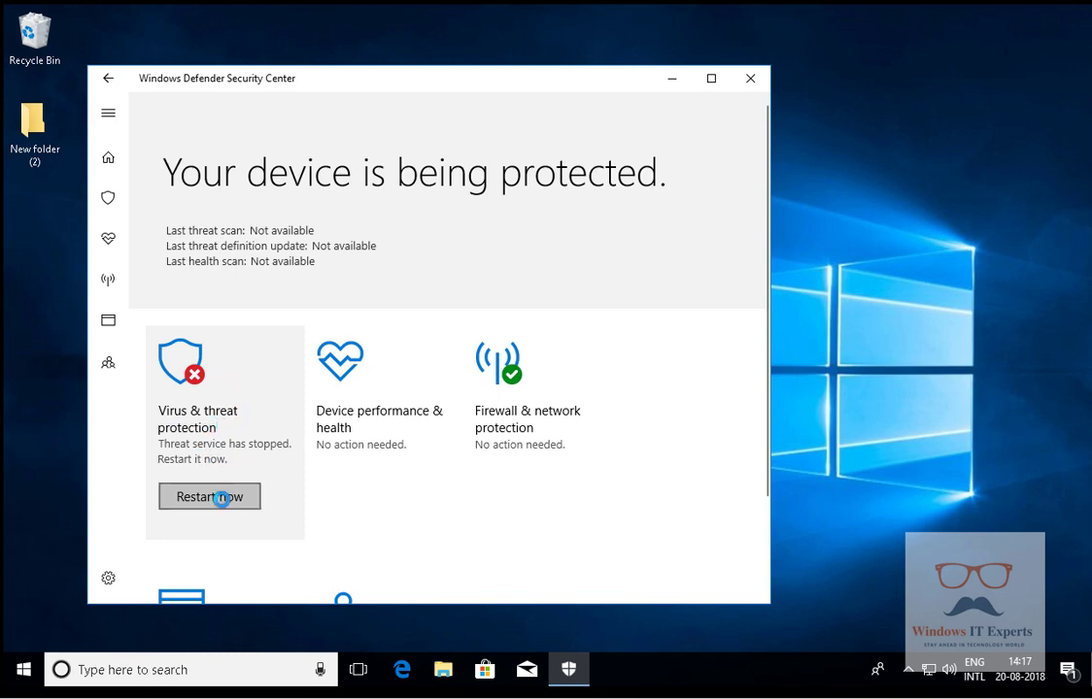
click(221, 497)
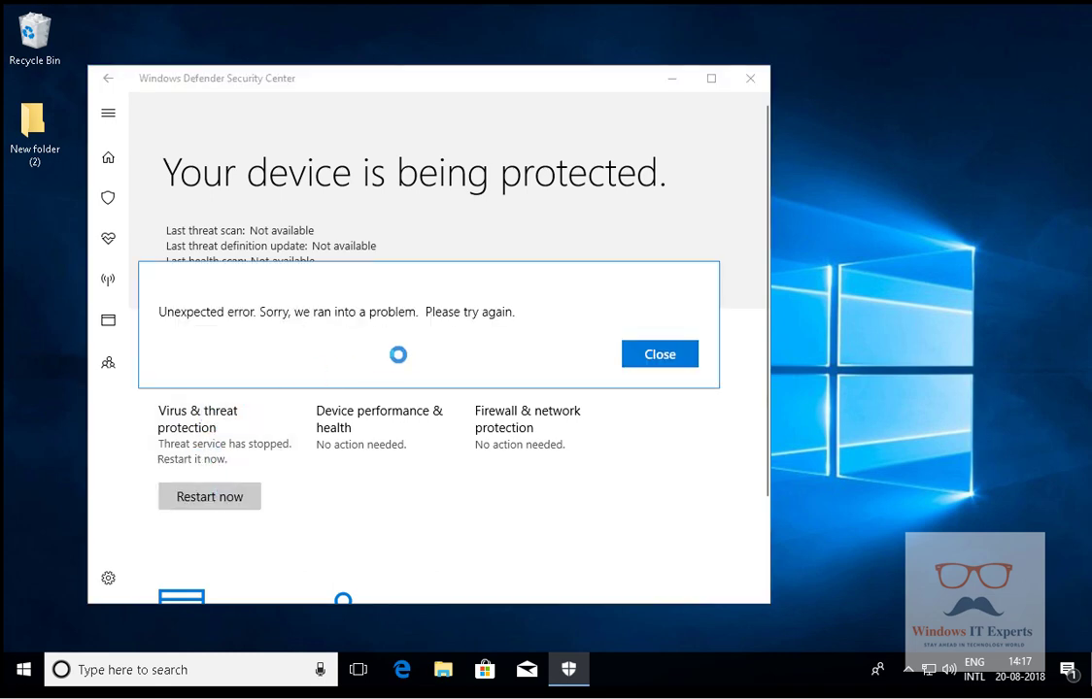
click(671, 359)
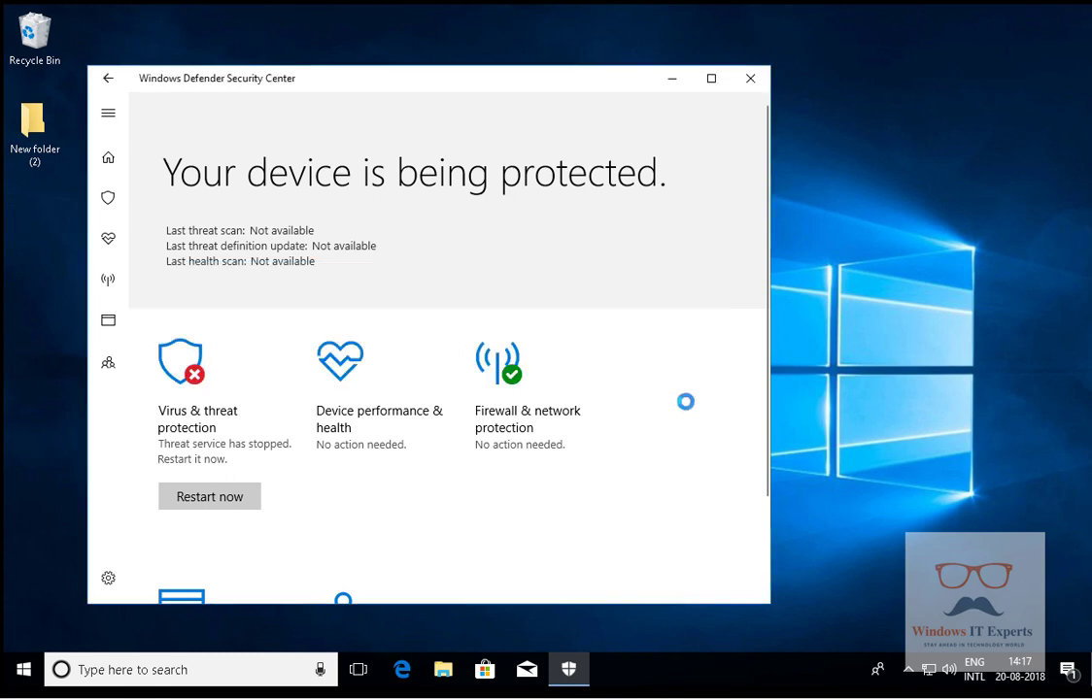
Reopen Registry Editor with permission to make changes and select the DisableAntiSpyware value in the Windows Defender policy key.
key(super+r)
key(Return)
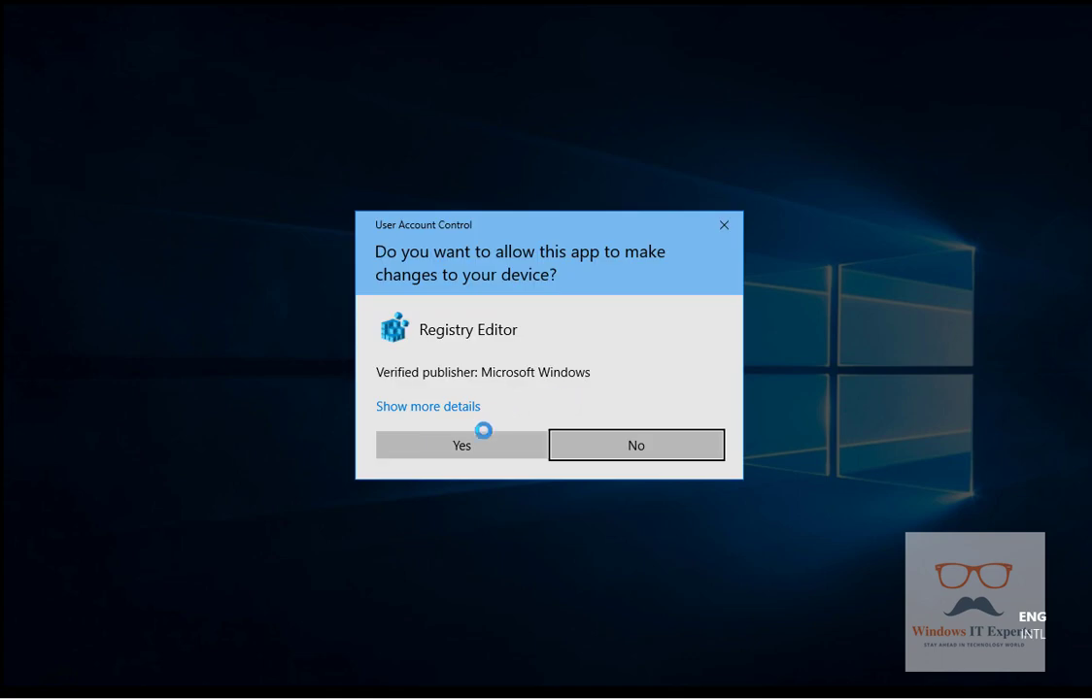
click(481, 445)
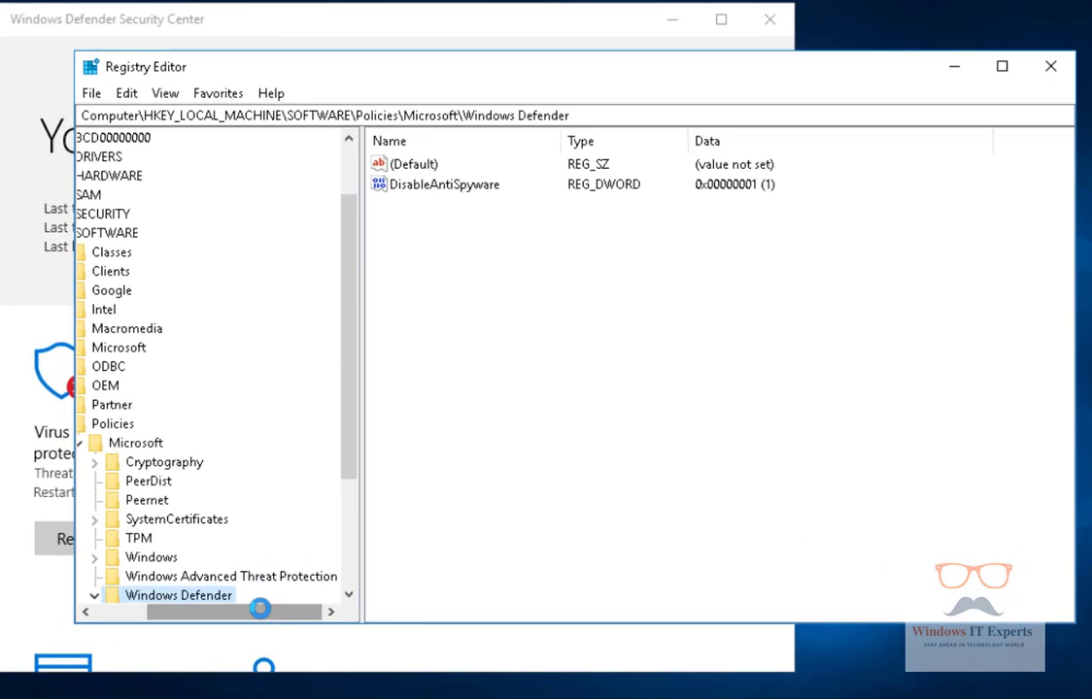
click(578, 230)
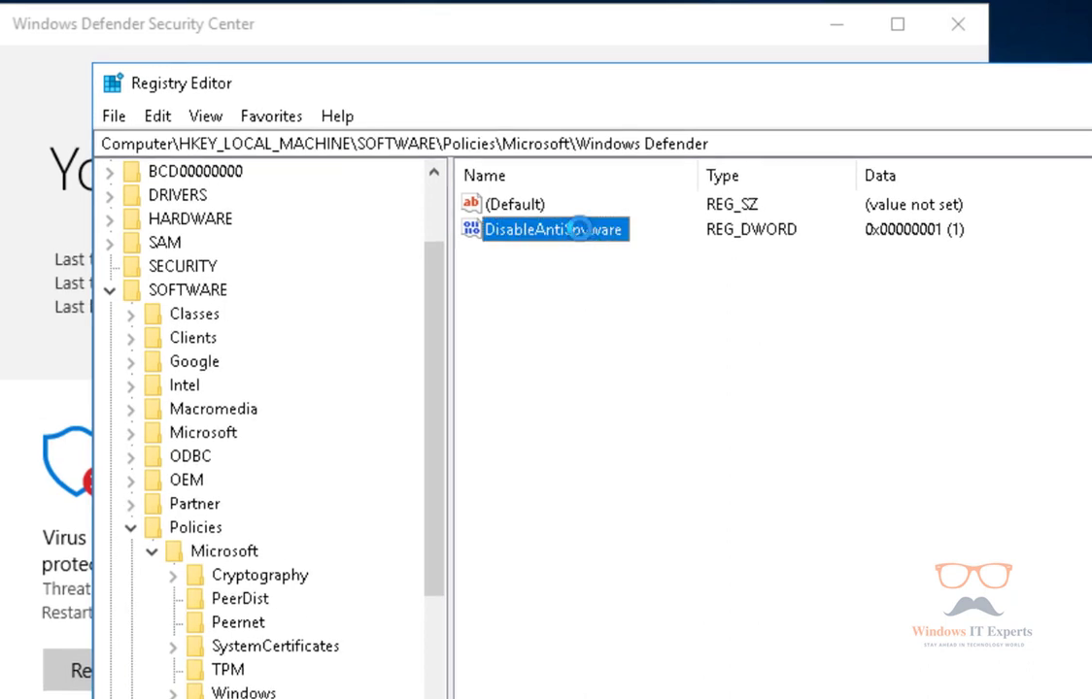
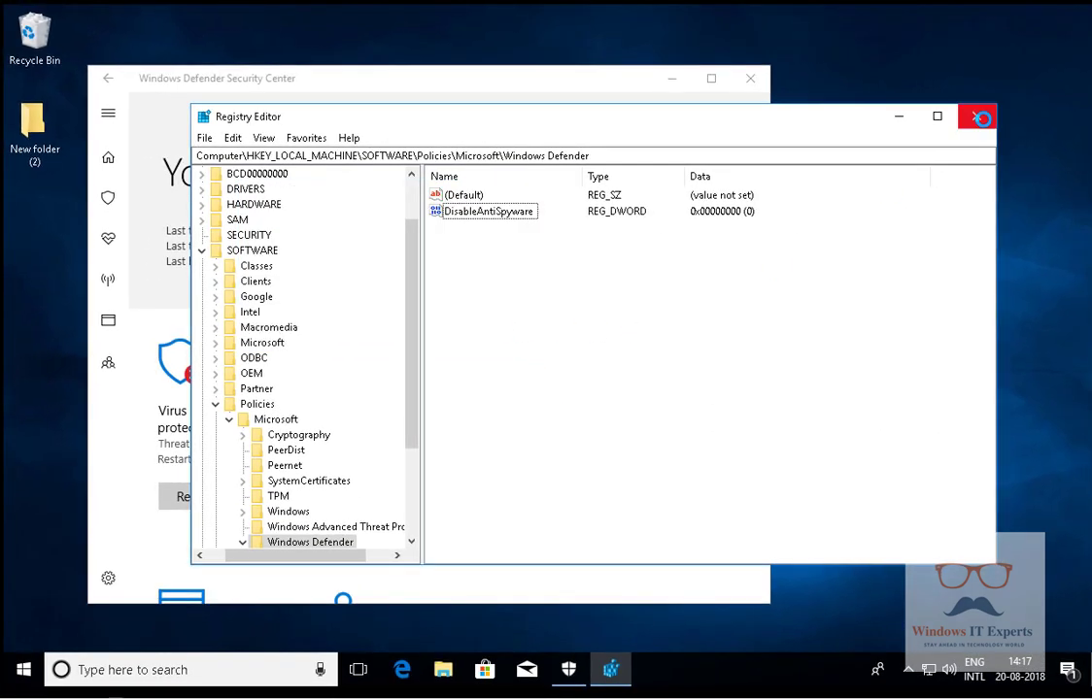
Close Registry Editor and restart the Virus & threat protection service from Windows Defender Security Center.
click(976, 115)
click(210, 497)
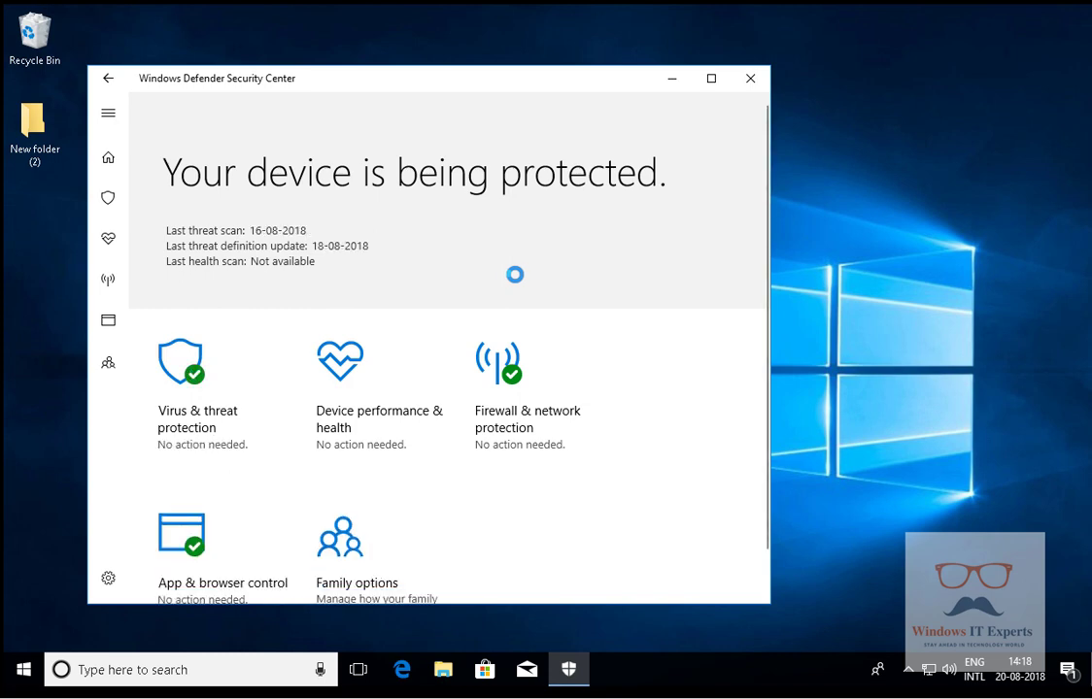
Open the advanced scans of Virus & threat protection and look through the Custom, Windows Defender Offline and Full scan options.
click(197, 400)
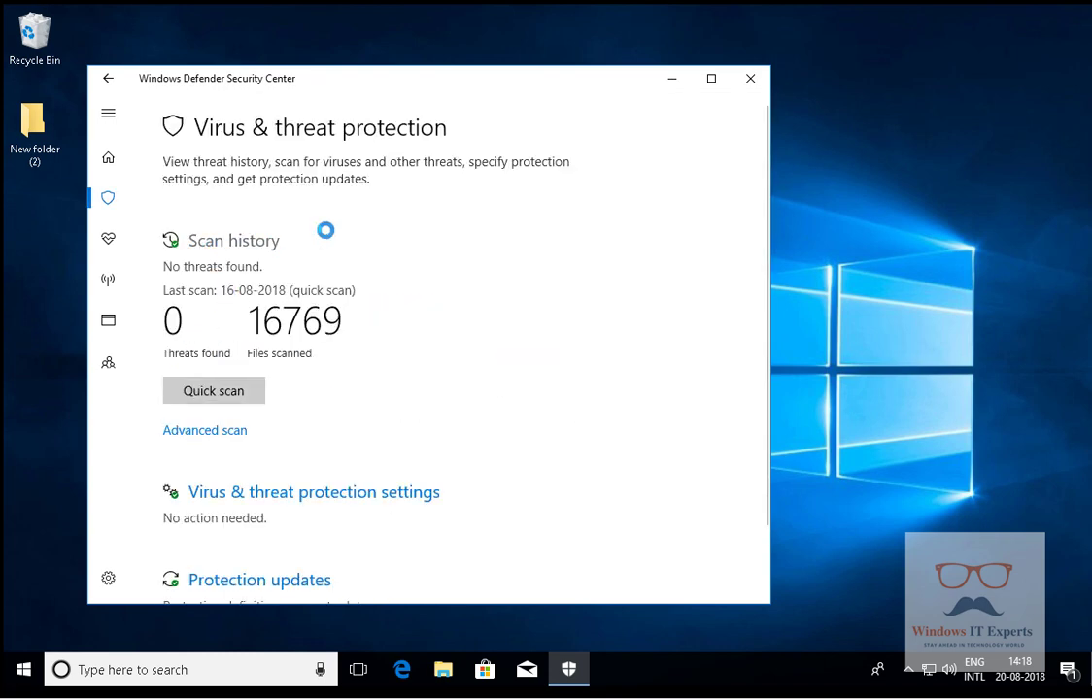
click(222, 430)
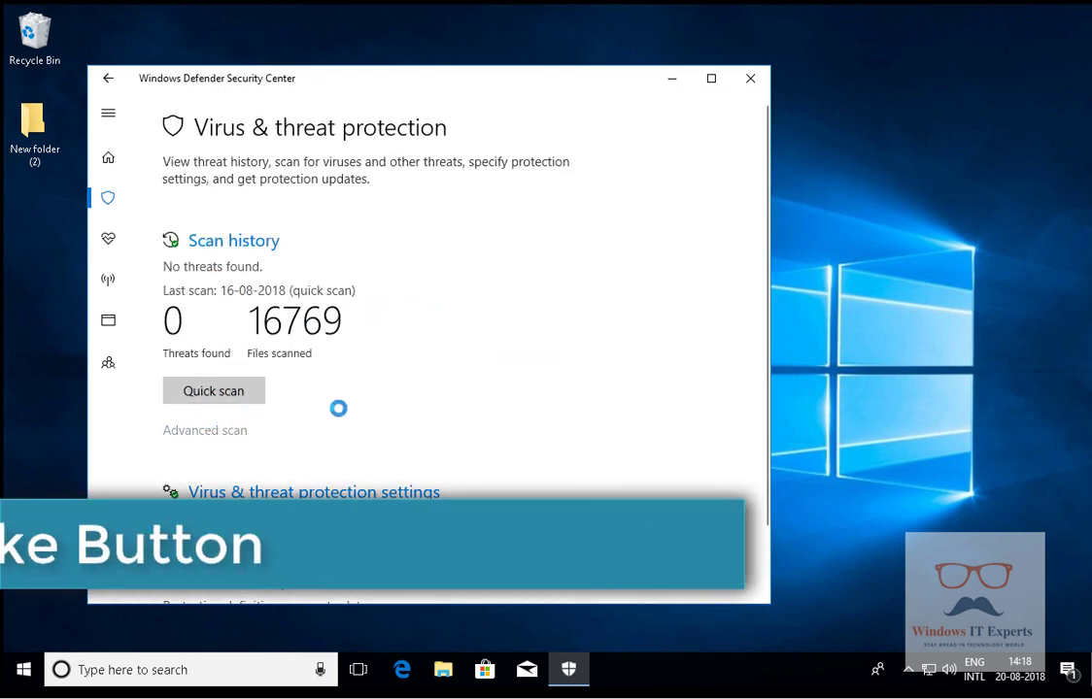
click(244, 307)
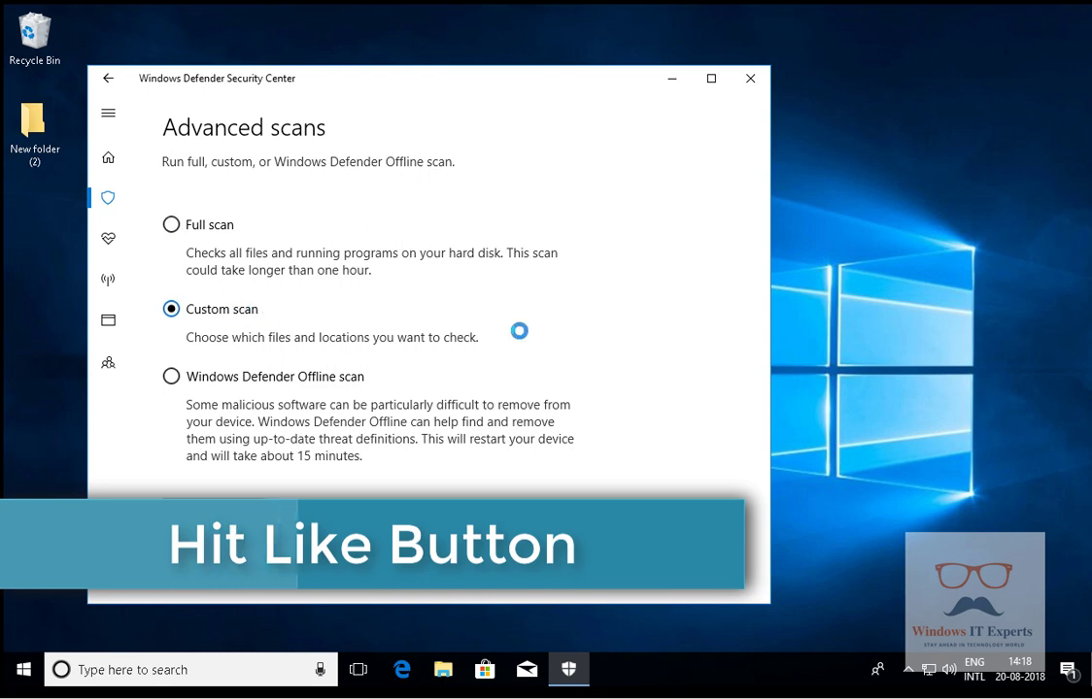
click(335, 381)
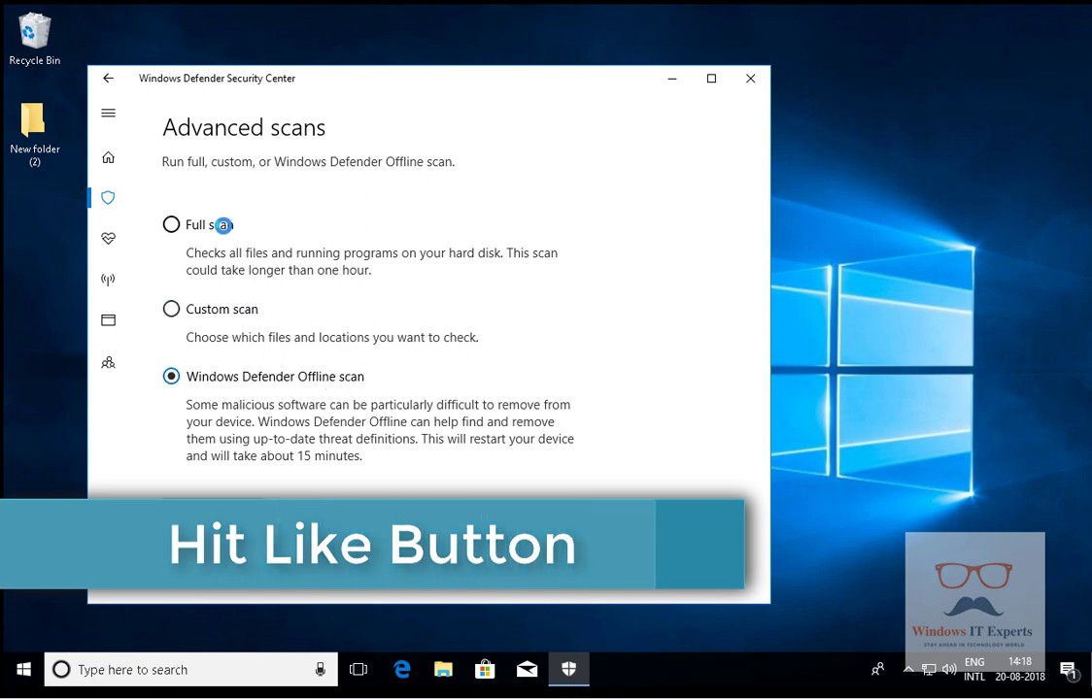
click(212, 225)
Return to the Windows Defender Security Center home overview and close the window.
click(108, 158)
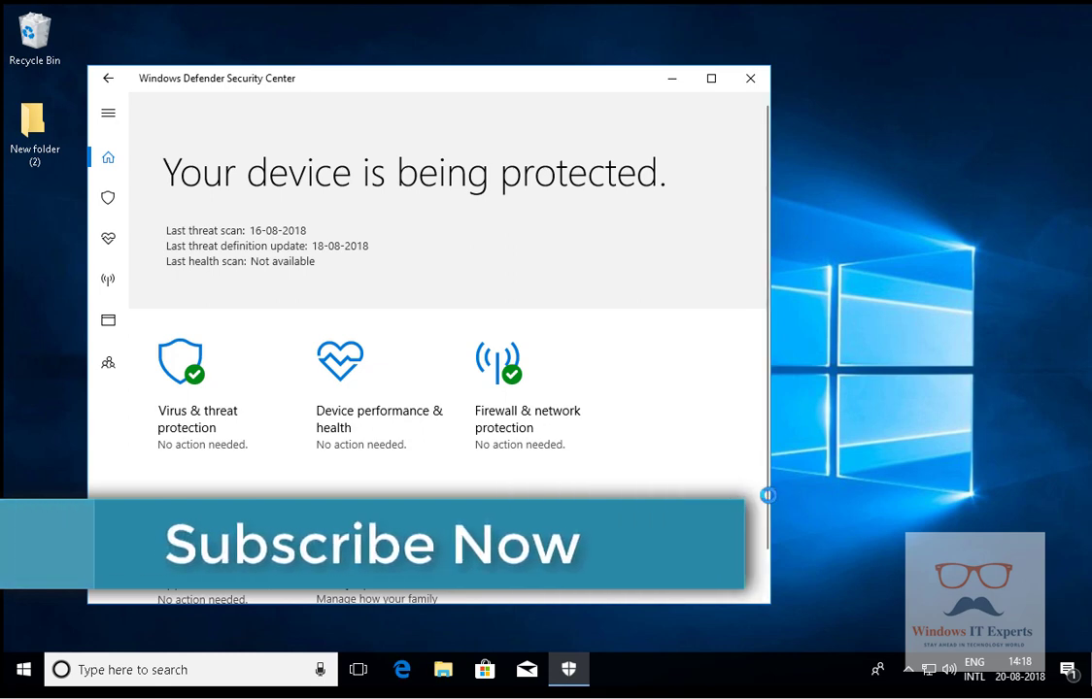
drag(766, 497, 763, 462)
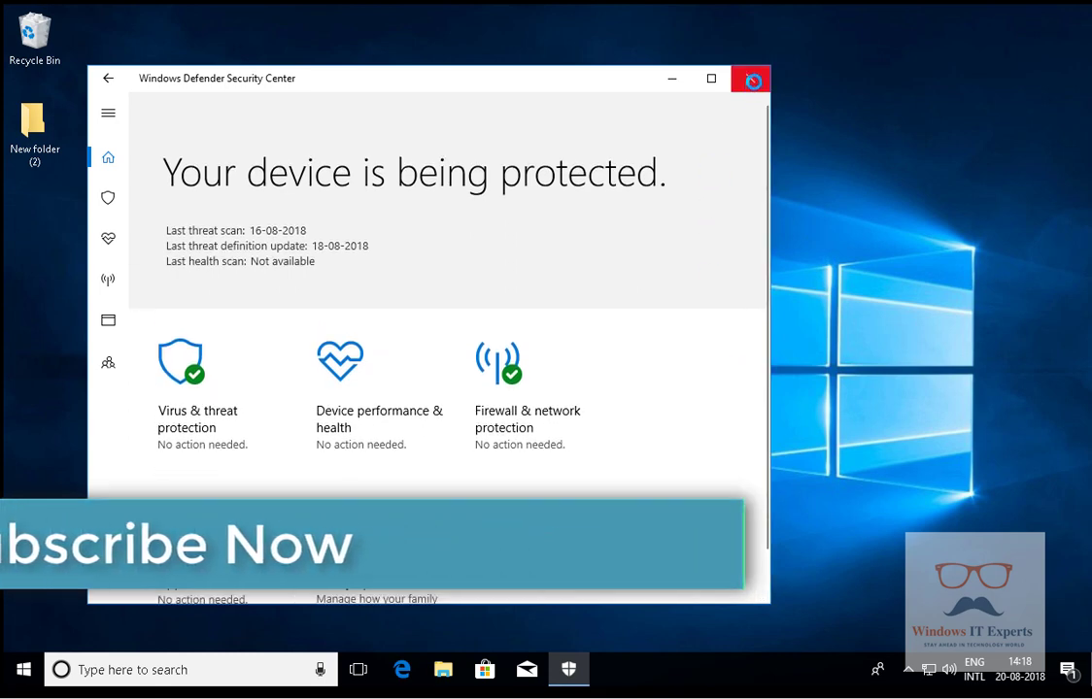
click(753, 81)
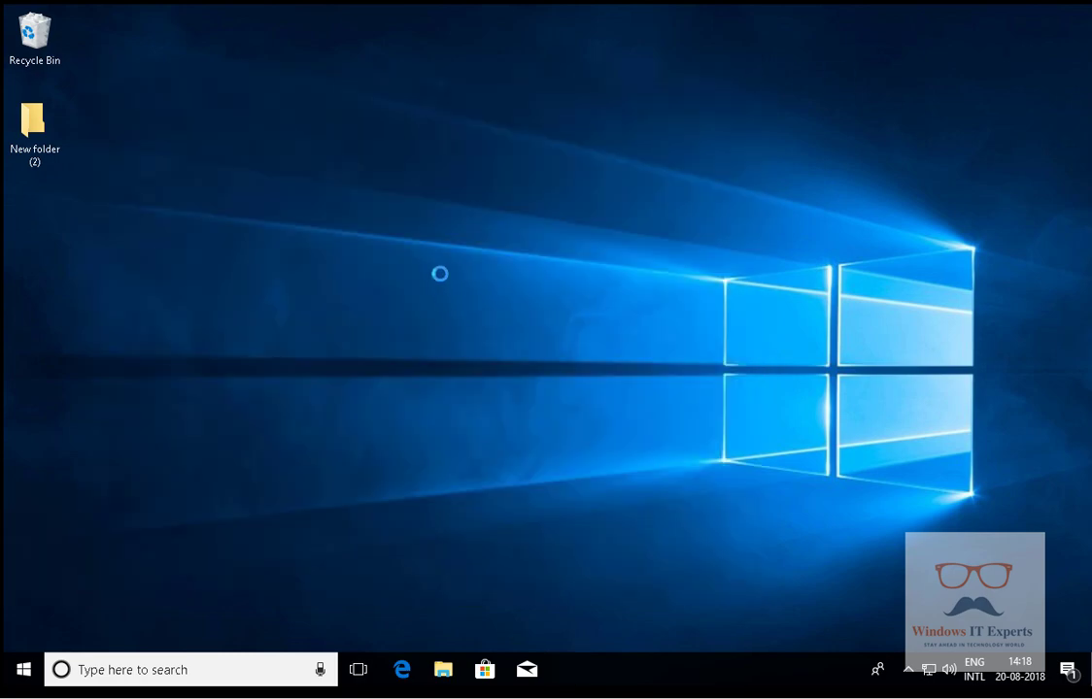